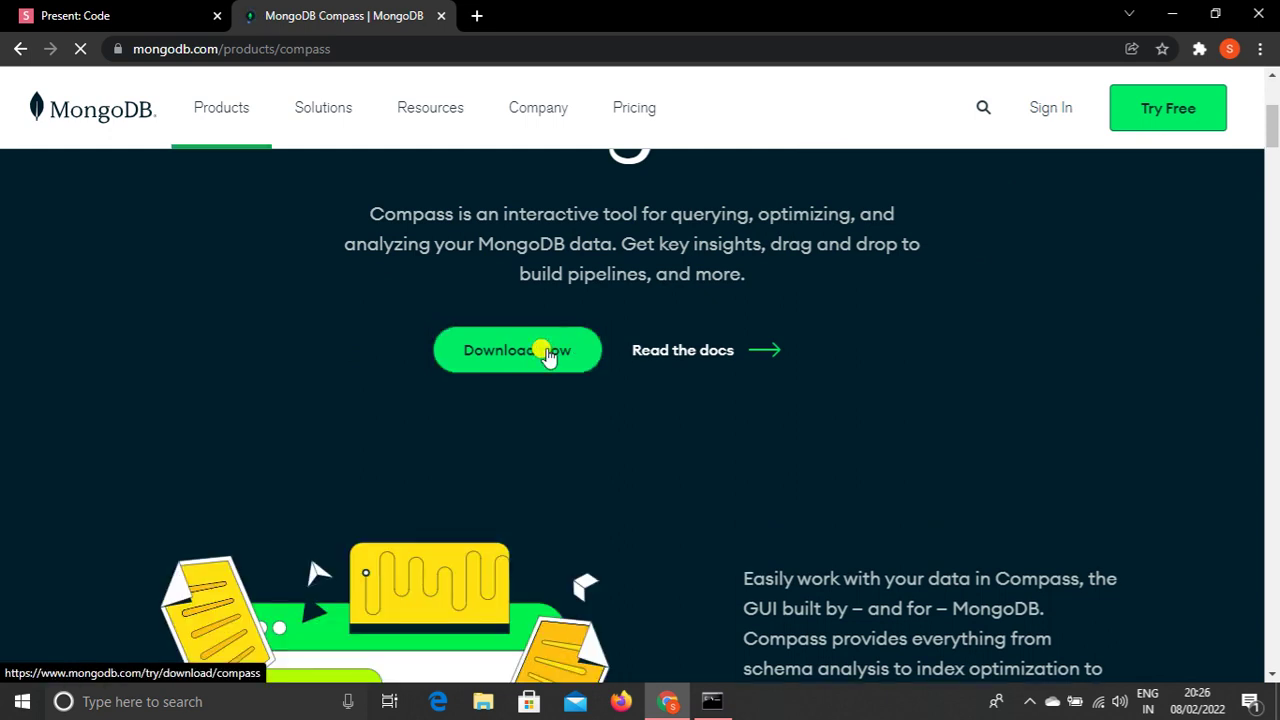
Open the Compass download page and download version 1.30.1 (Stable) for Windows 64-bit (7+) as an MSI package.
click(548, 355)
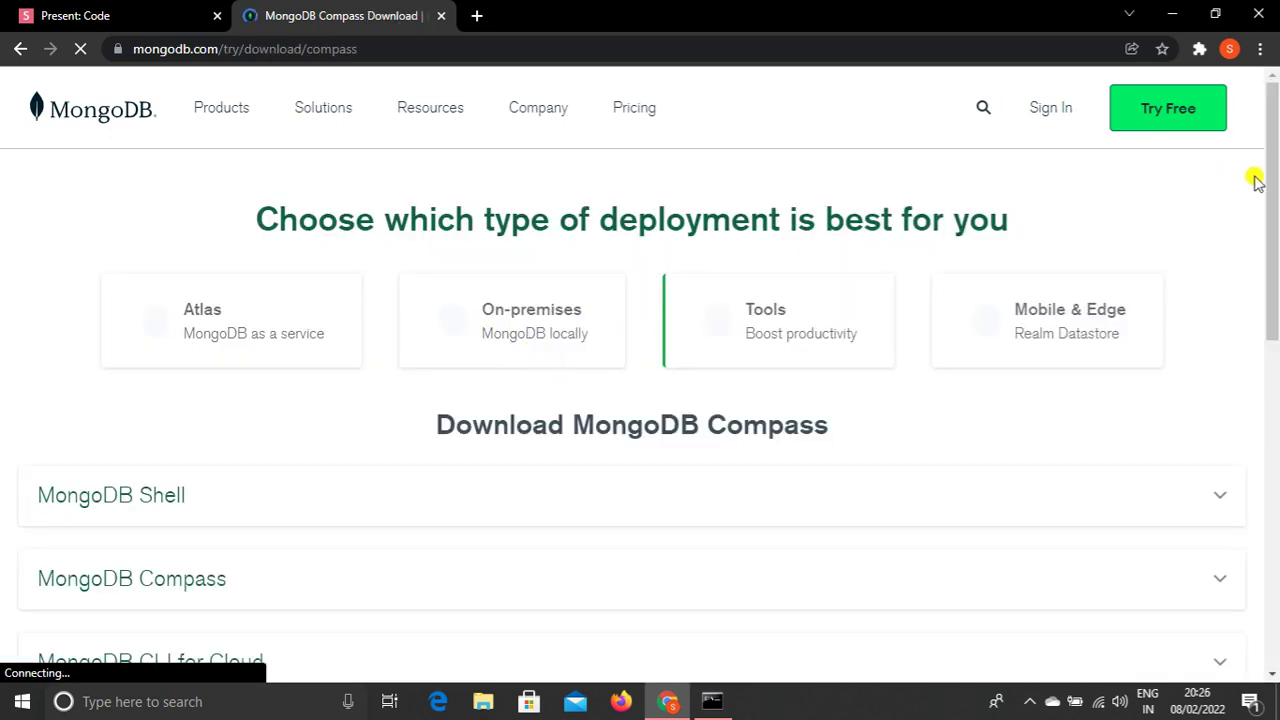
scroll(1256, 185, down, 3)
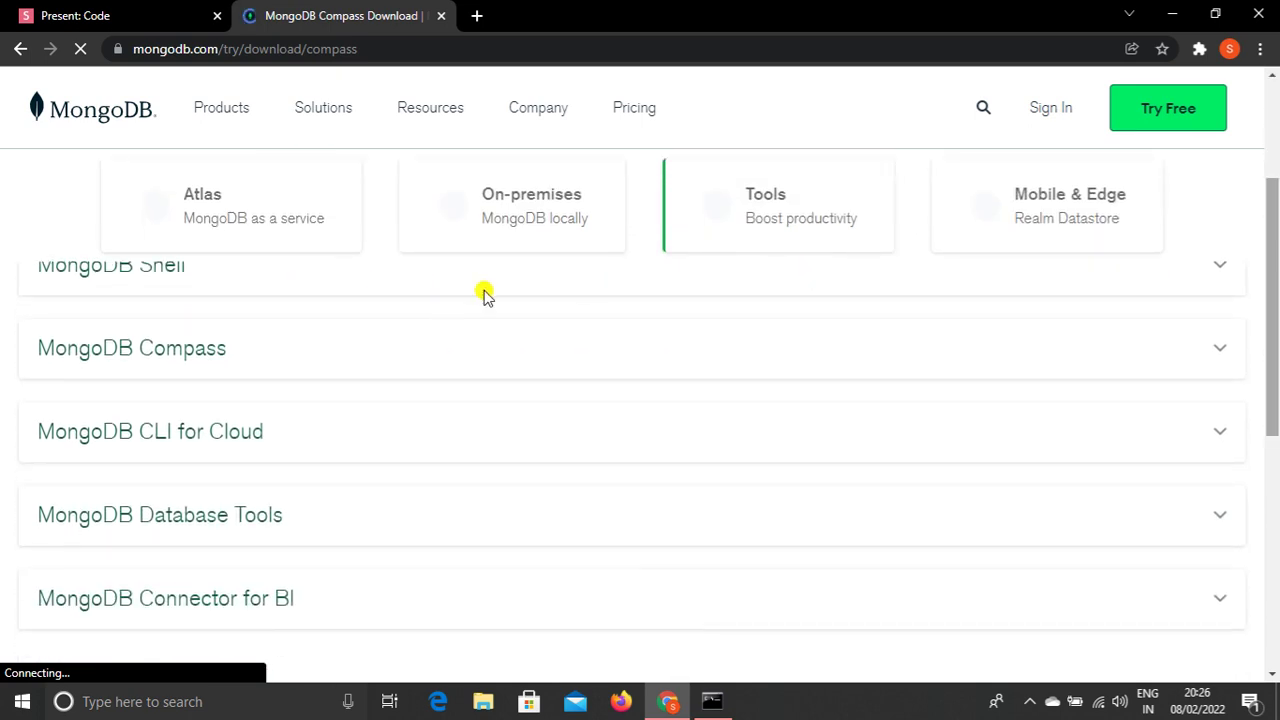
click(970, 348)
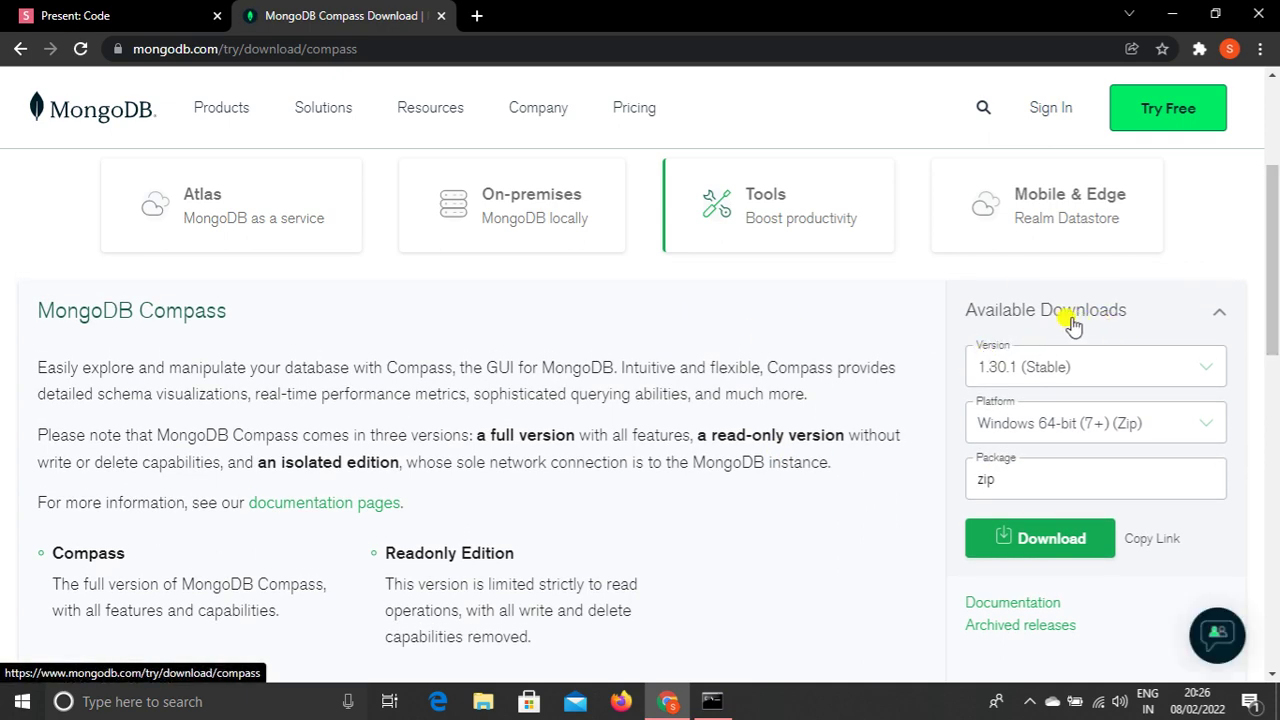
scroll(1062, 330, down, 1)
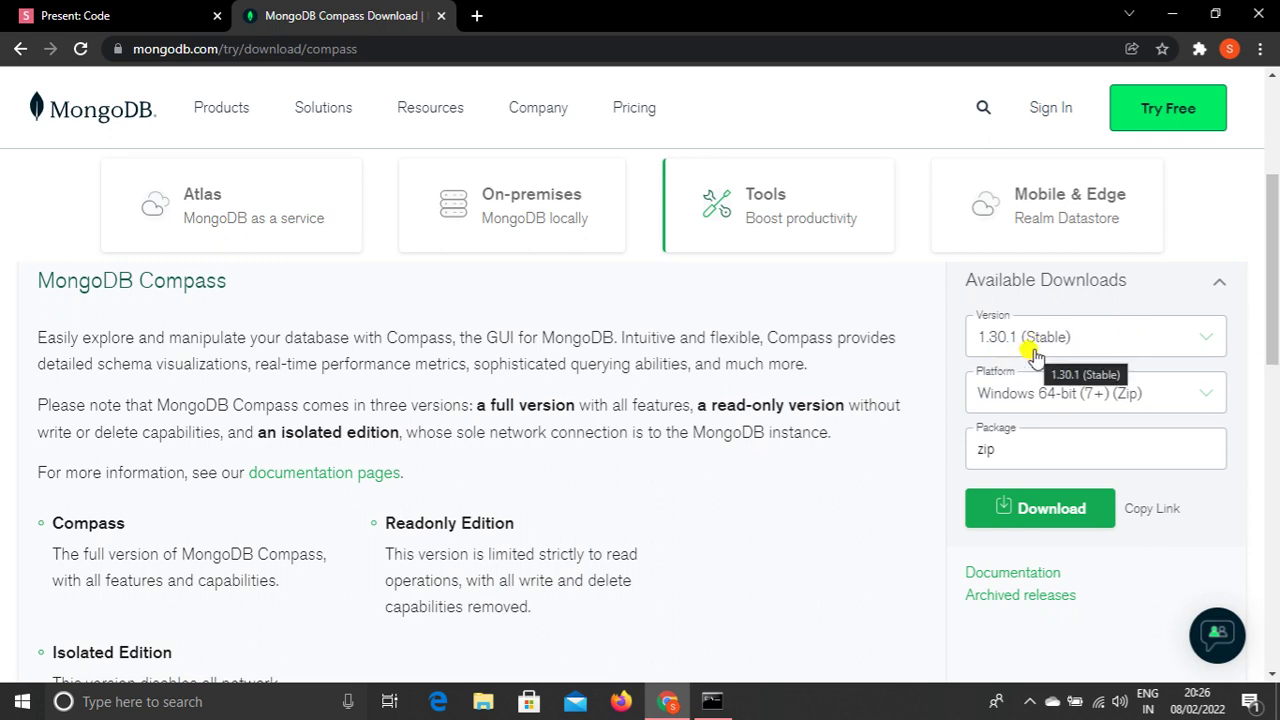
click(1010, 410)
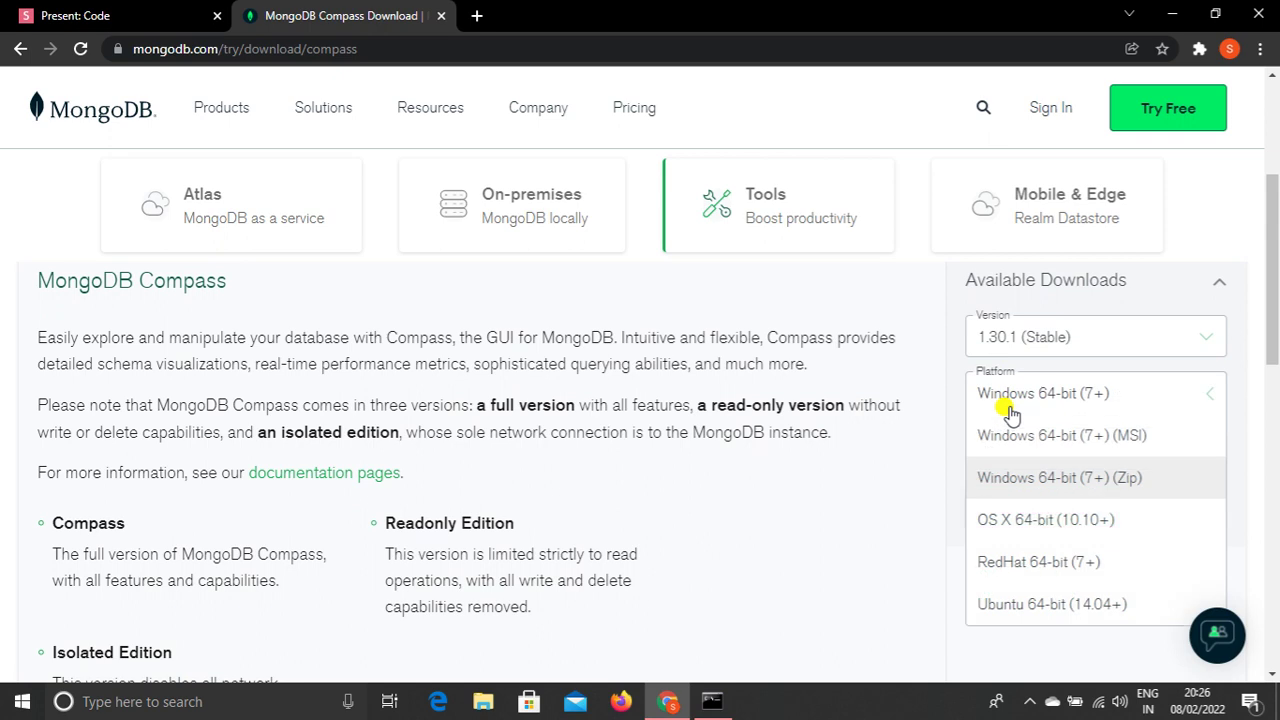
click(1047, 448)
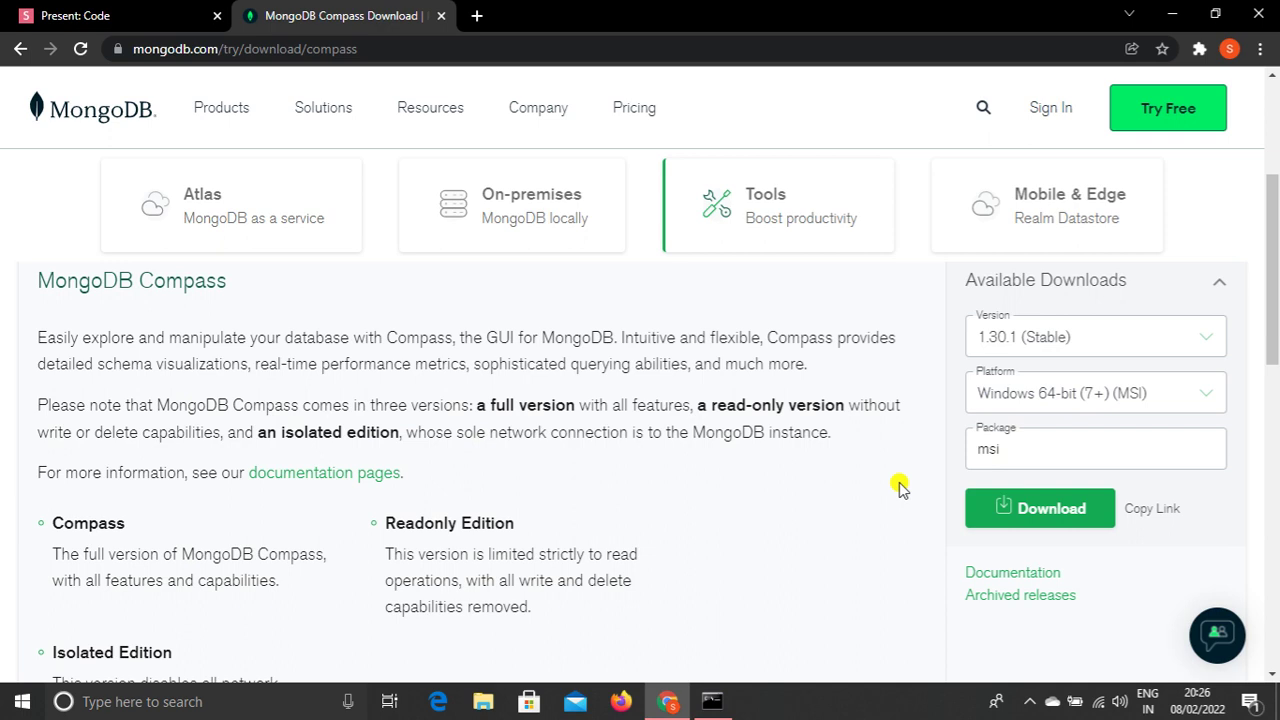
click(1047, 511)
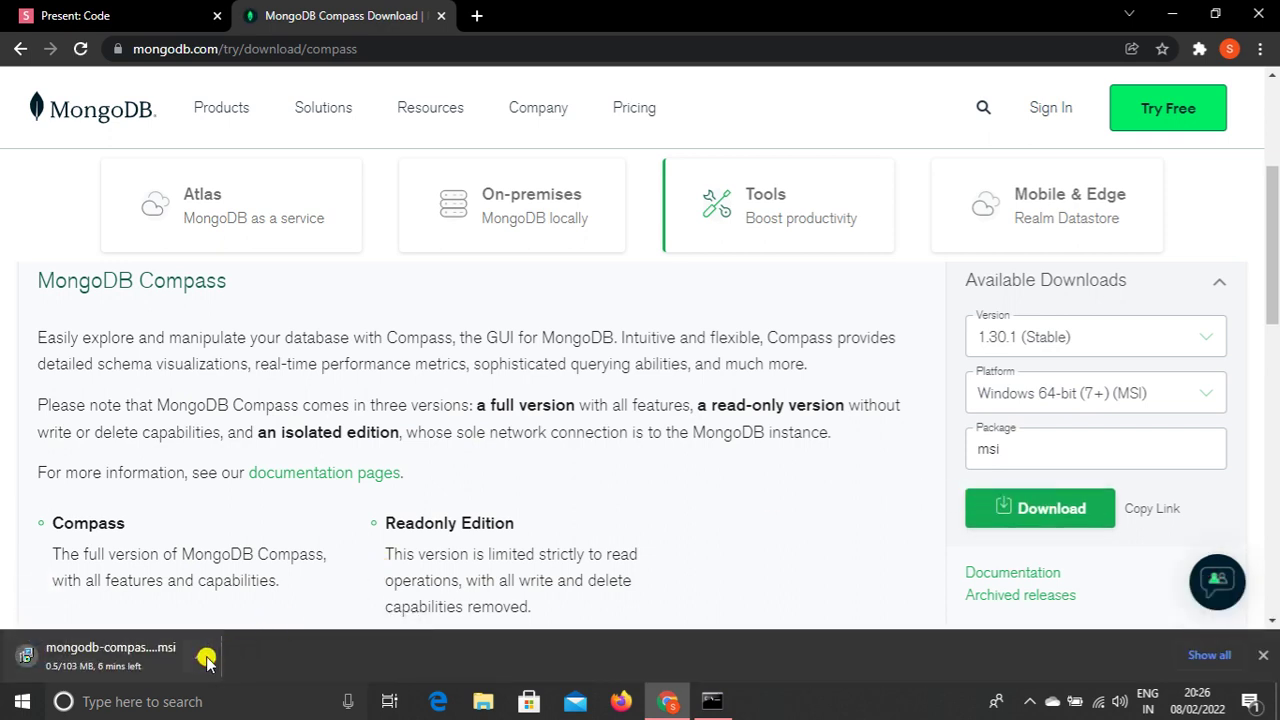
Cancel the running download of the Compass MSI installer and dismiss the browser's download bar.
click(207, 656)
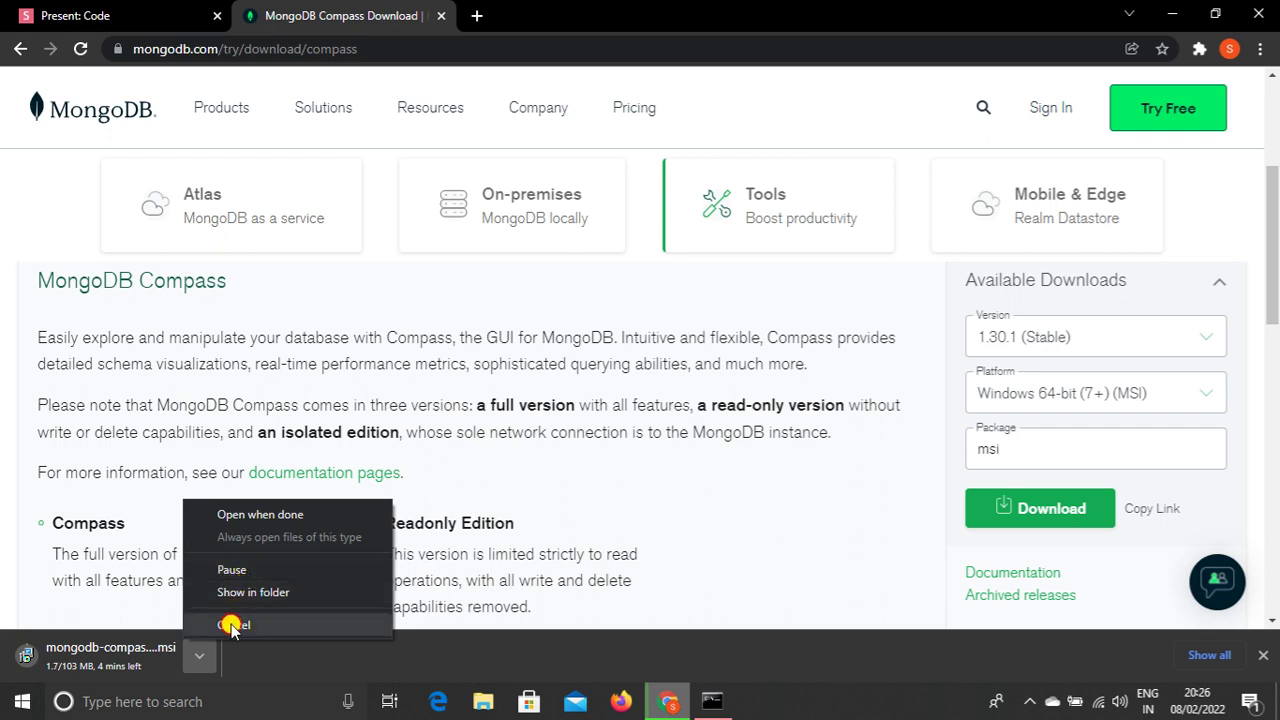
click(231, 625)
click(1263, 656)
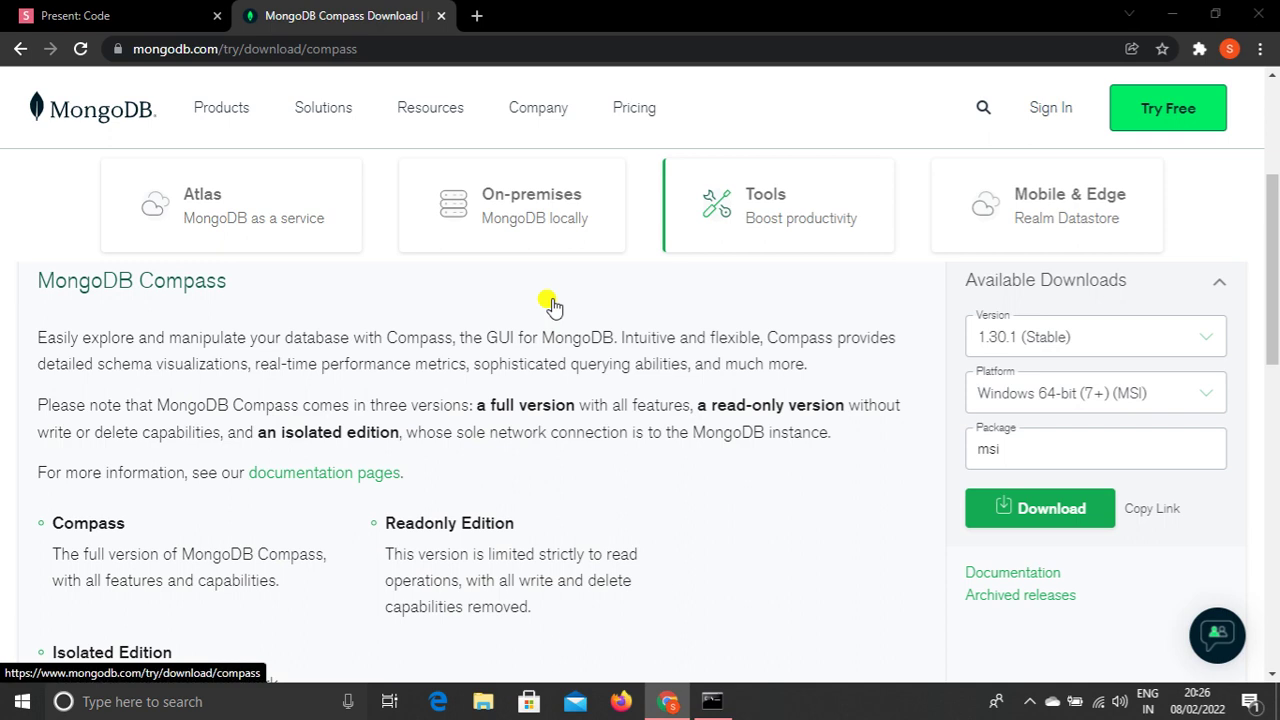
In File Explorer, open the mongo installer folder in Downloads and run mongodb-compass-1.30.1-win32-x64.
key(super+e)
click(478, 160)
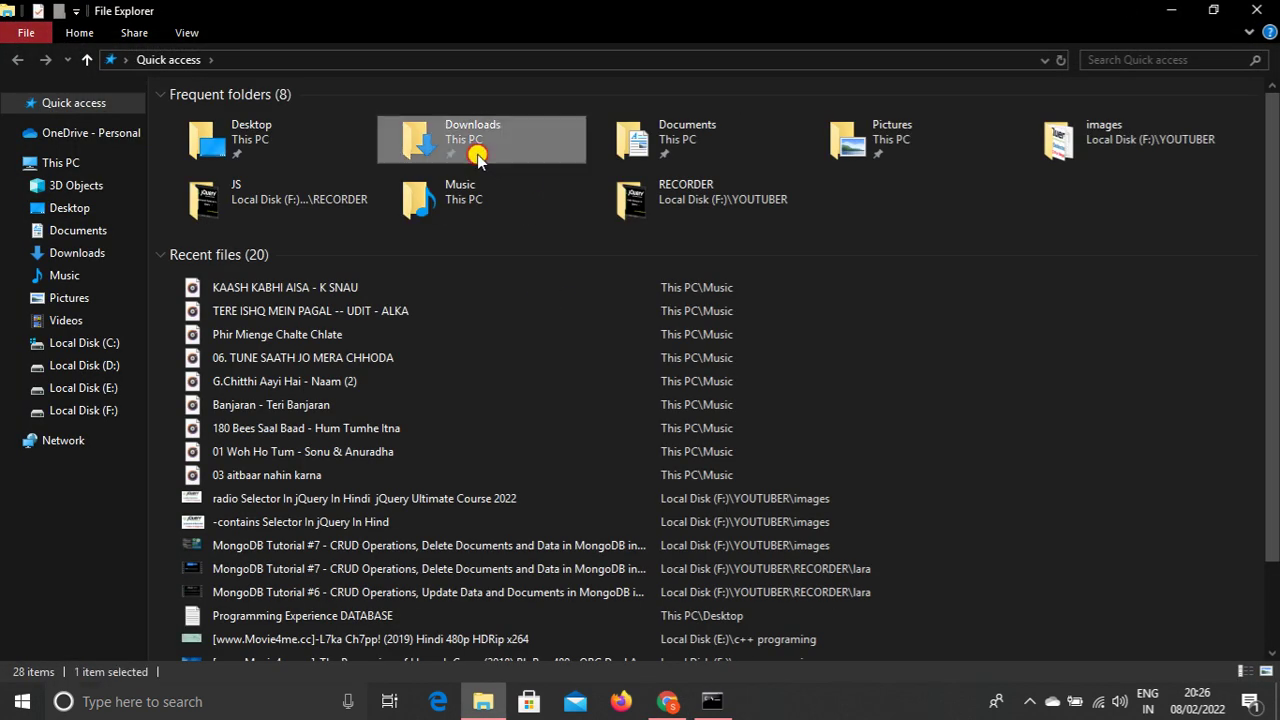
double_click(478, 160)
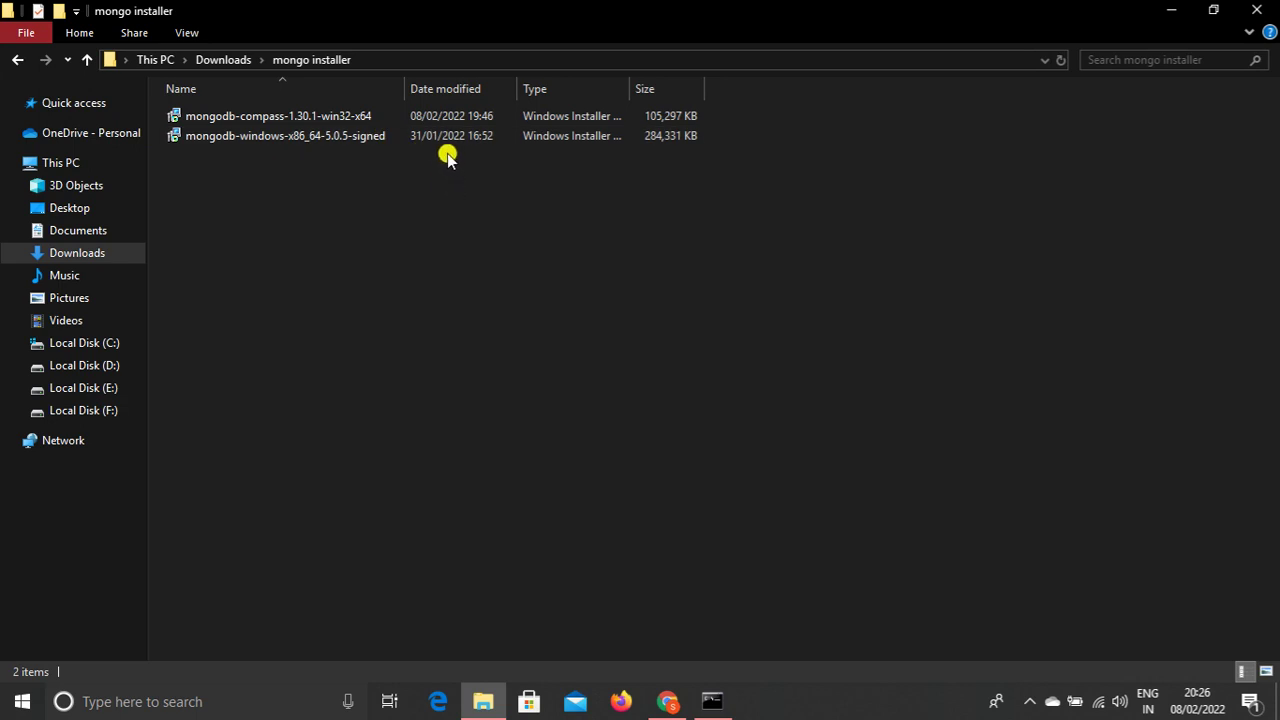
click(430, 140)
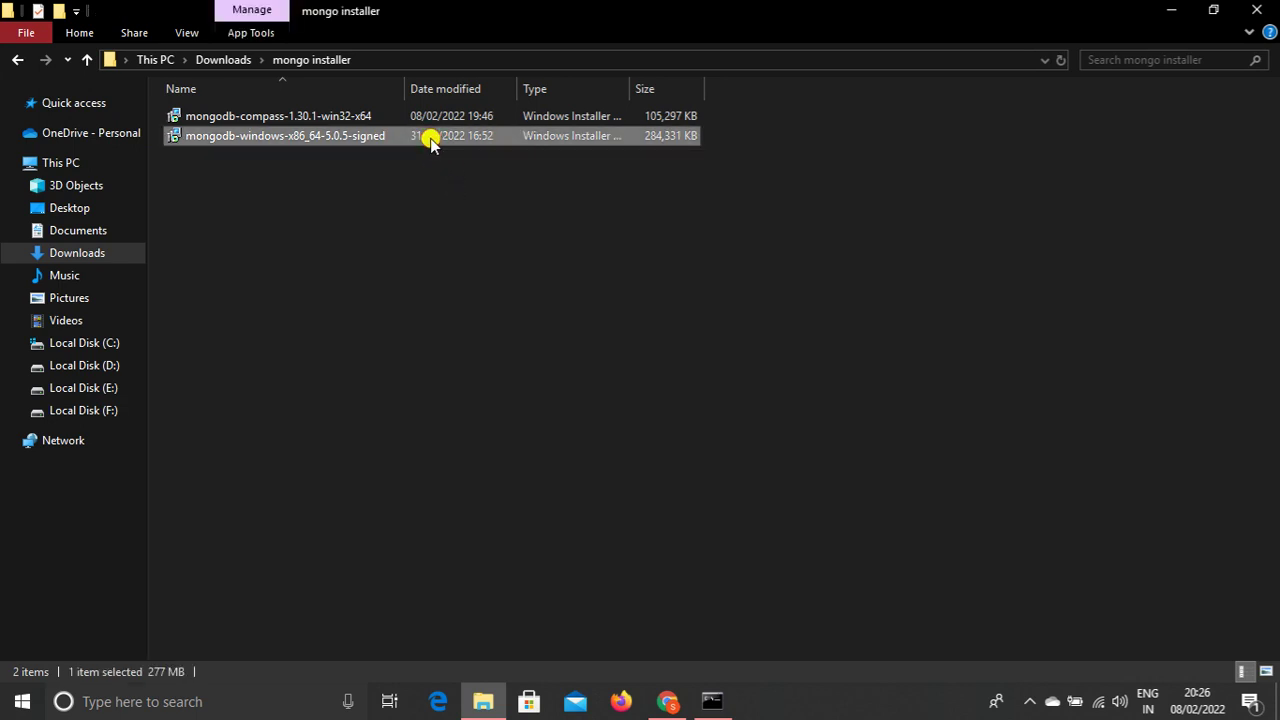
click(408, 116)
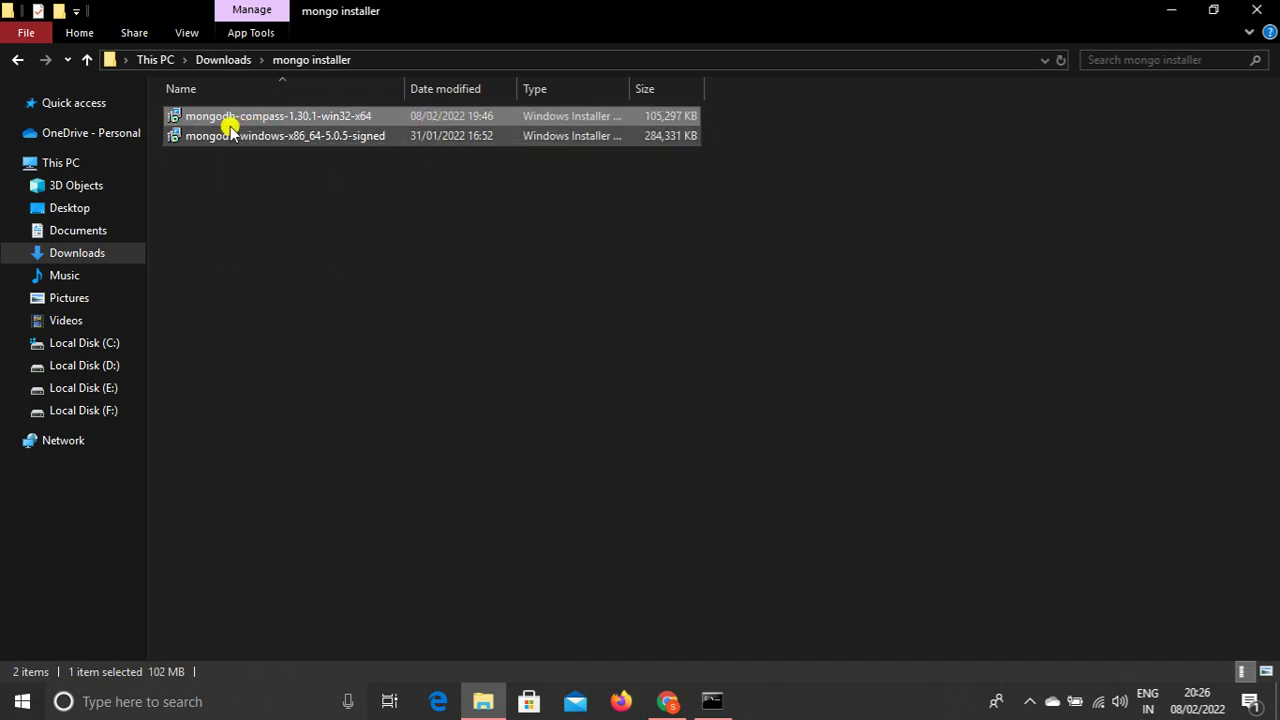
double_click(322, 117)
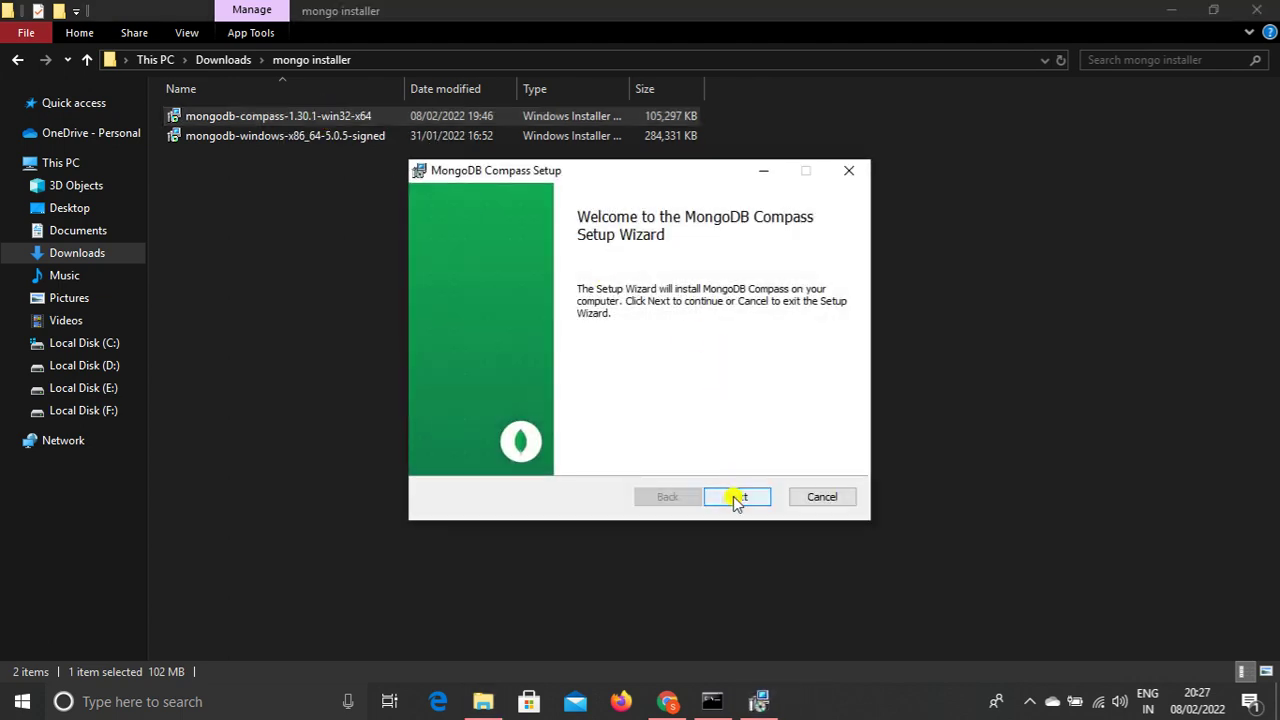
Proceed to the setup wizard's destination folder and start changing it, switching the location to Local Disk (F:).
click(737, 497)
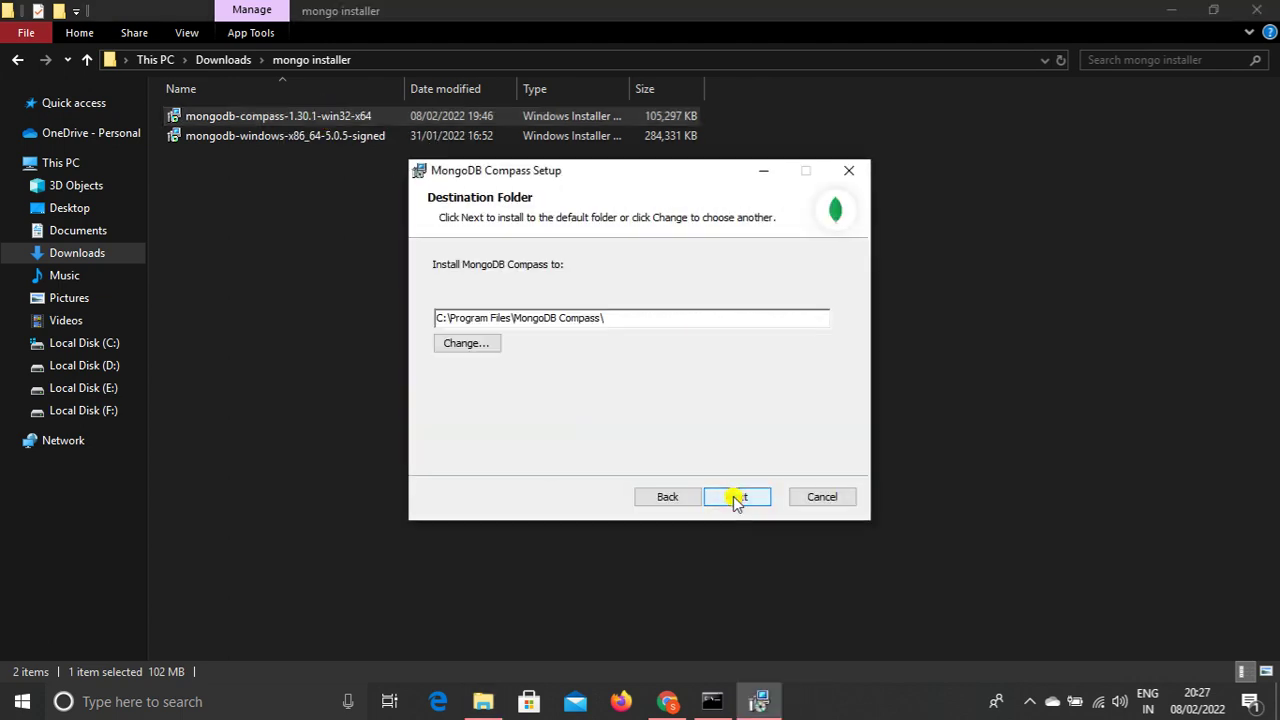
click(483, 345)
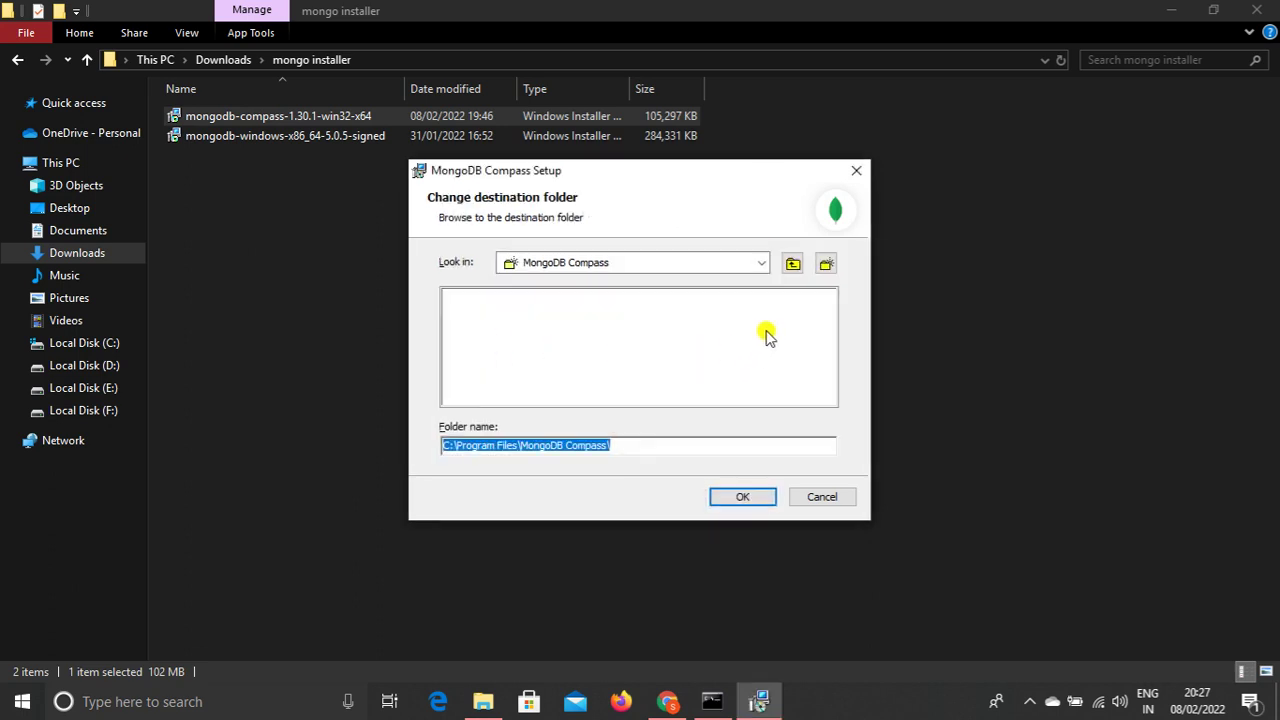
click(793, 266)
click(793, 266)
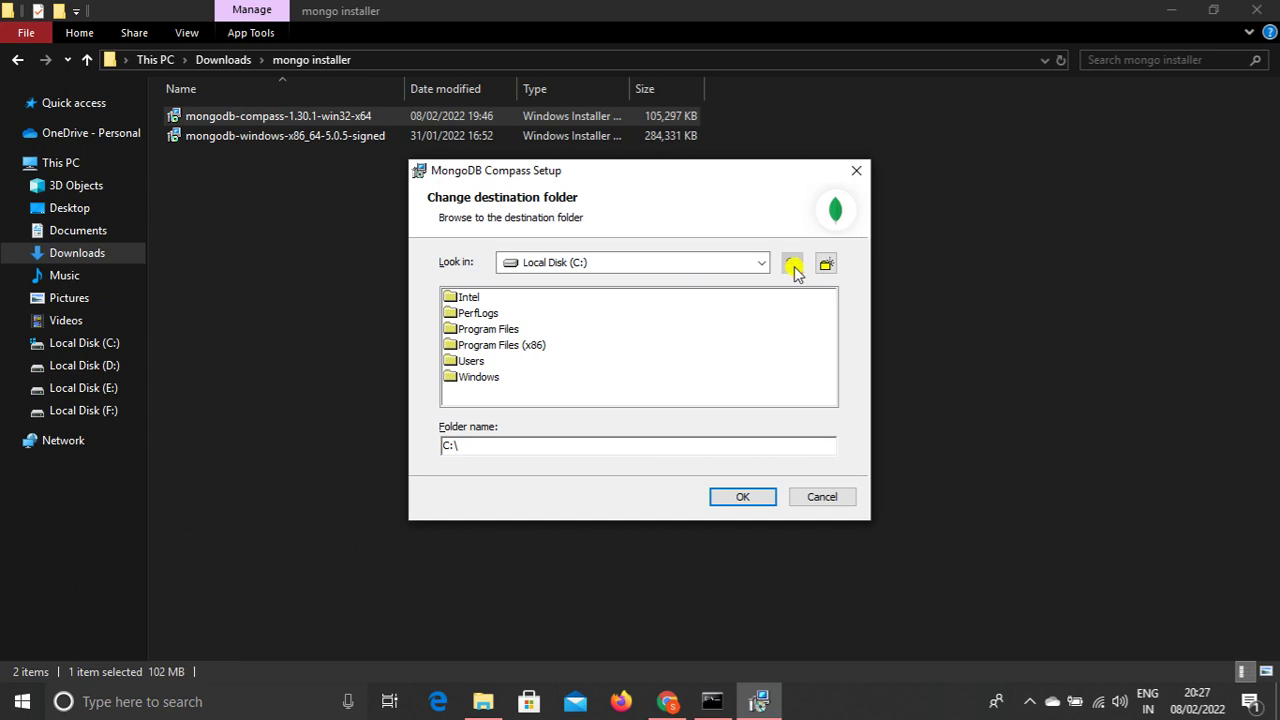
click(752, 262)
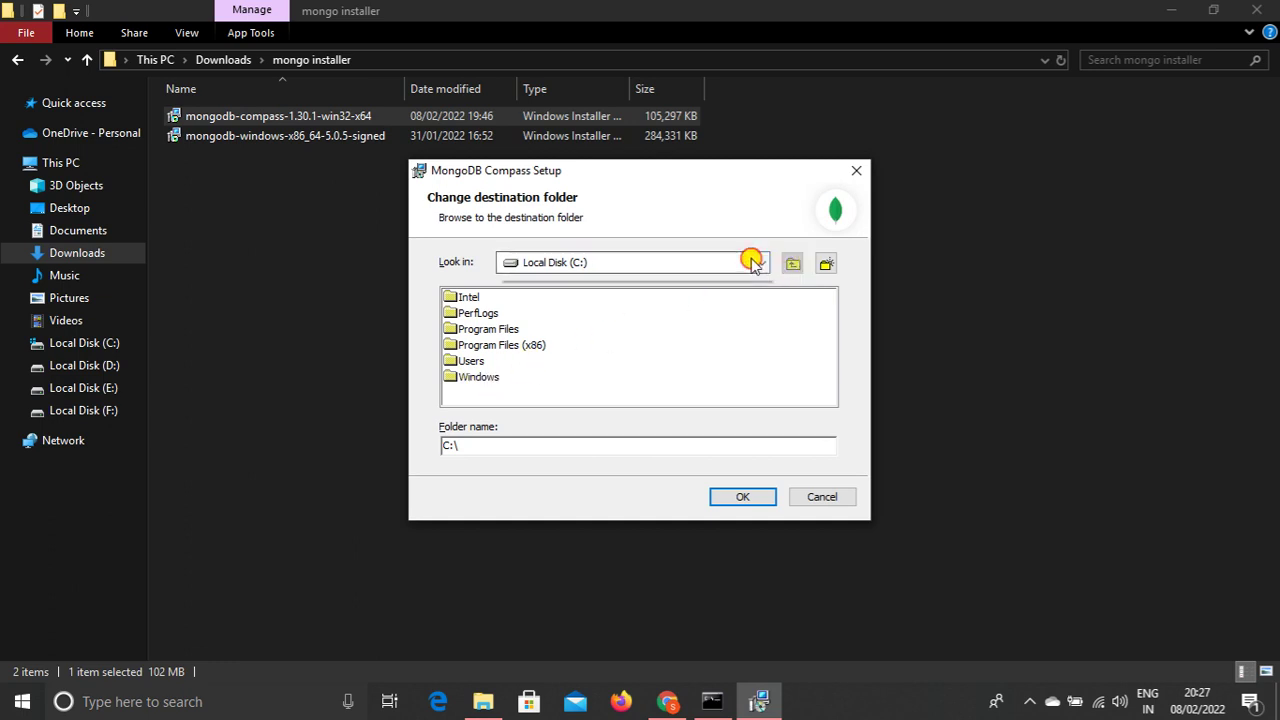
click(675, 329)
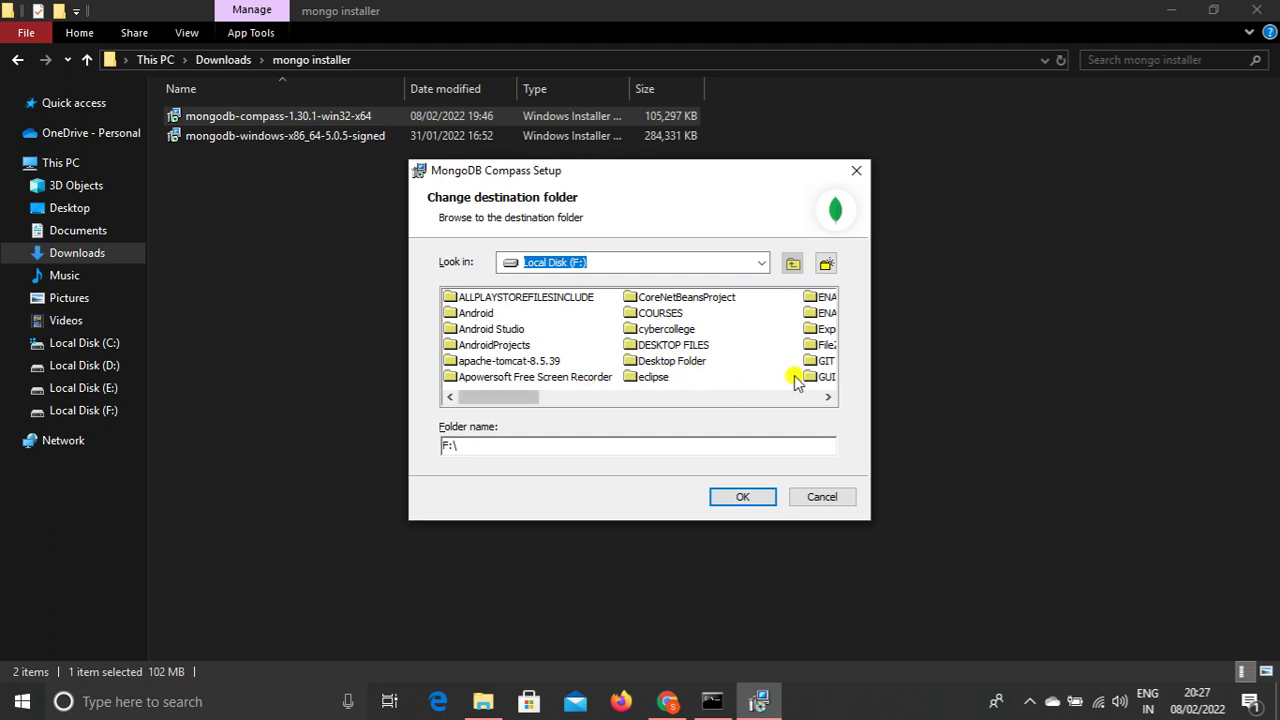
Look through the existing folders on Local Disk (F:) for a suitable installation location.
click(556, 398)
drag(556, 398, 646, 398)
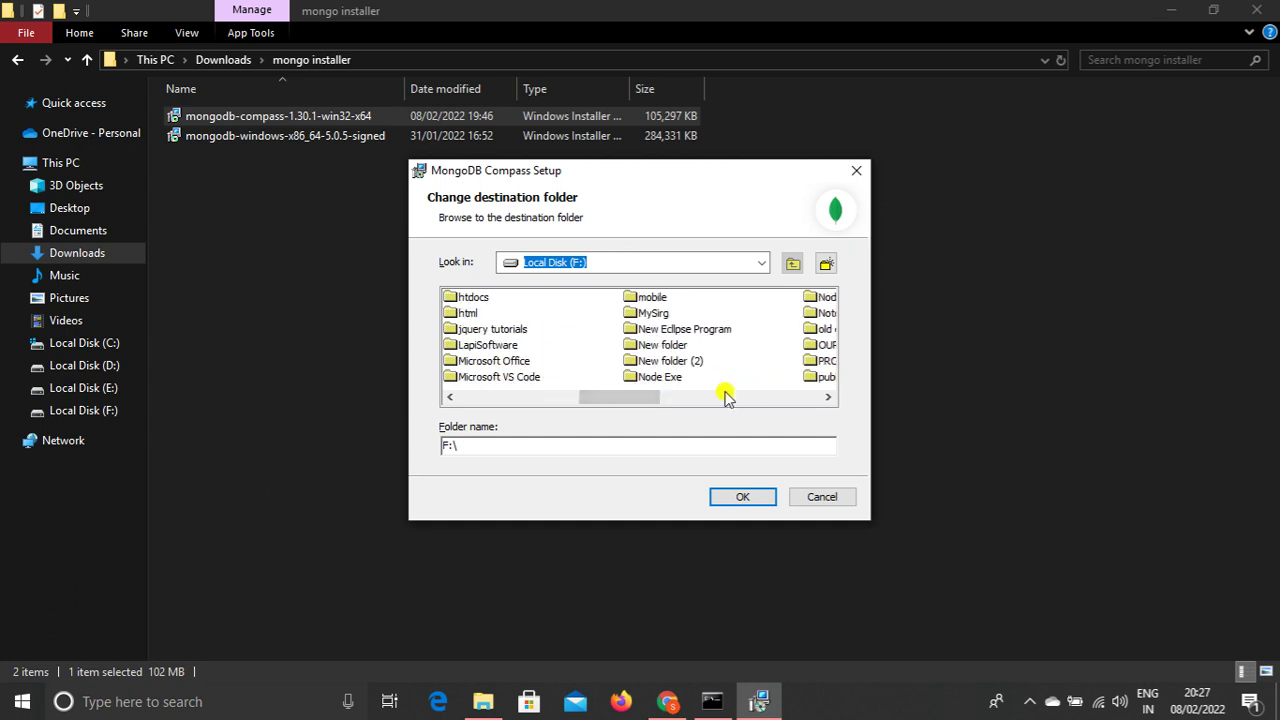
drag(638, 398, 604, 402)
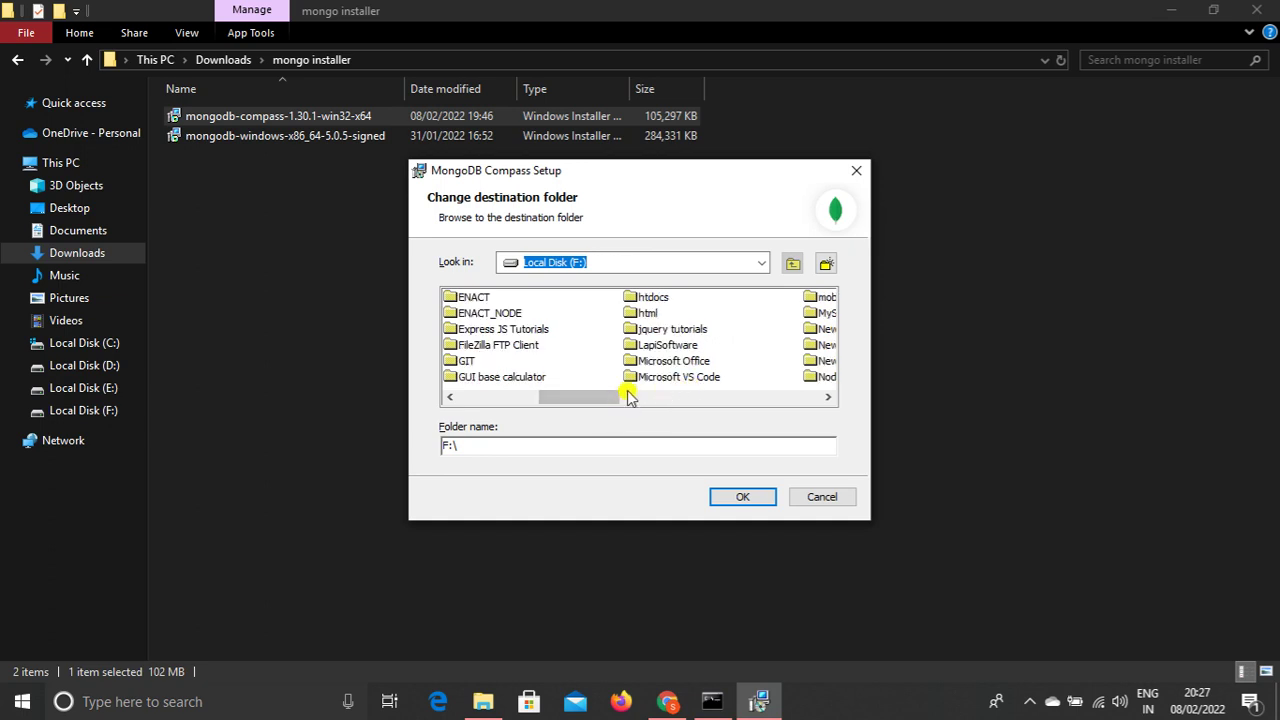
click(668, 361)
drag(578, 397, 606, 397)
click(492, 346)
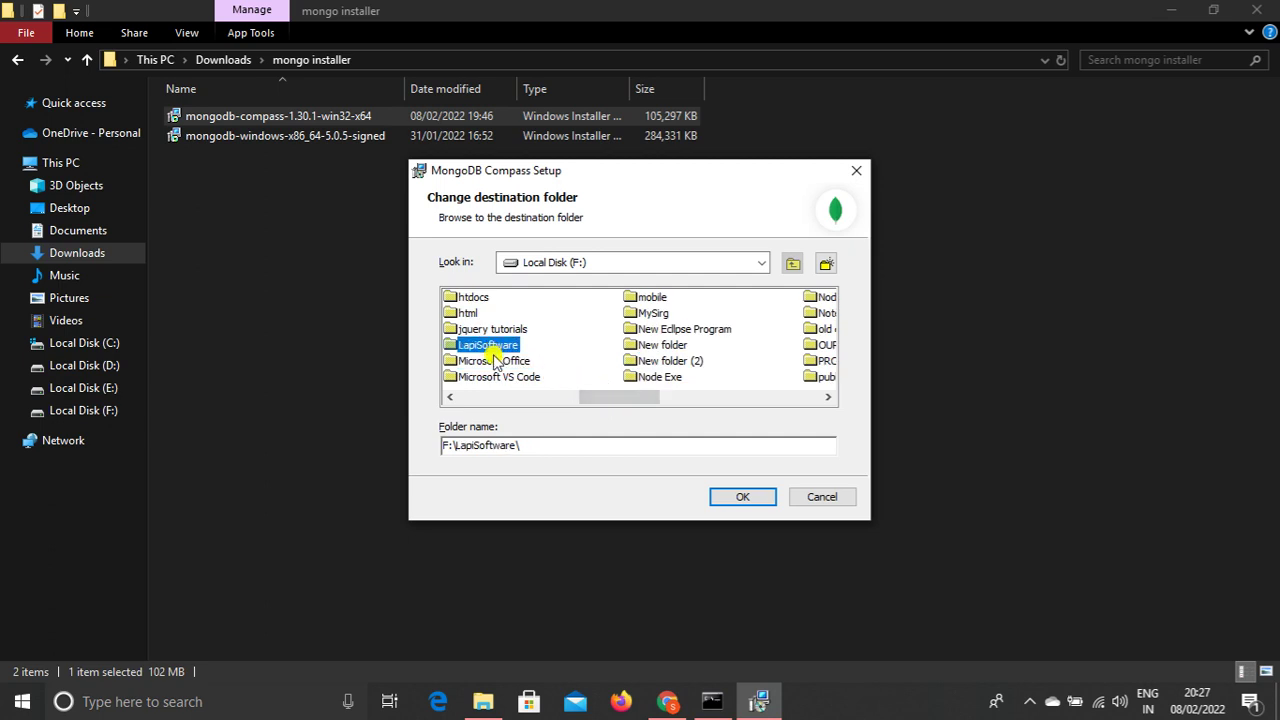
click(495, 376)
click(645, 347)
click(646, 330)
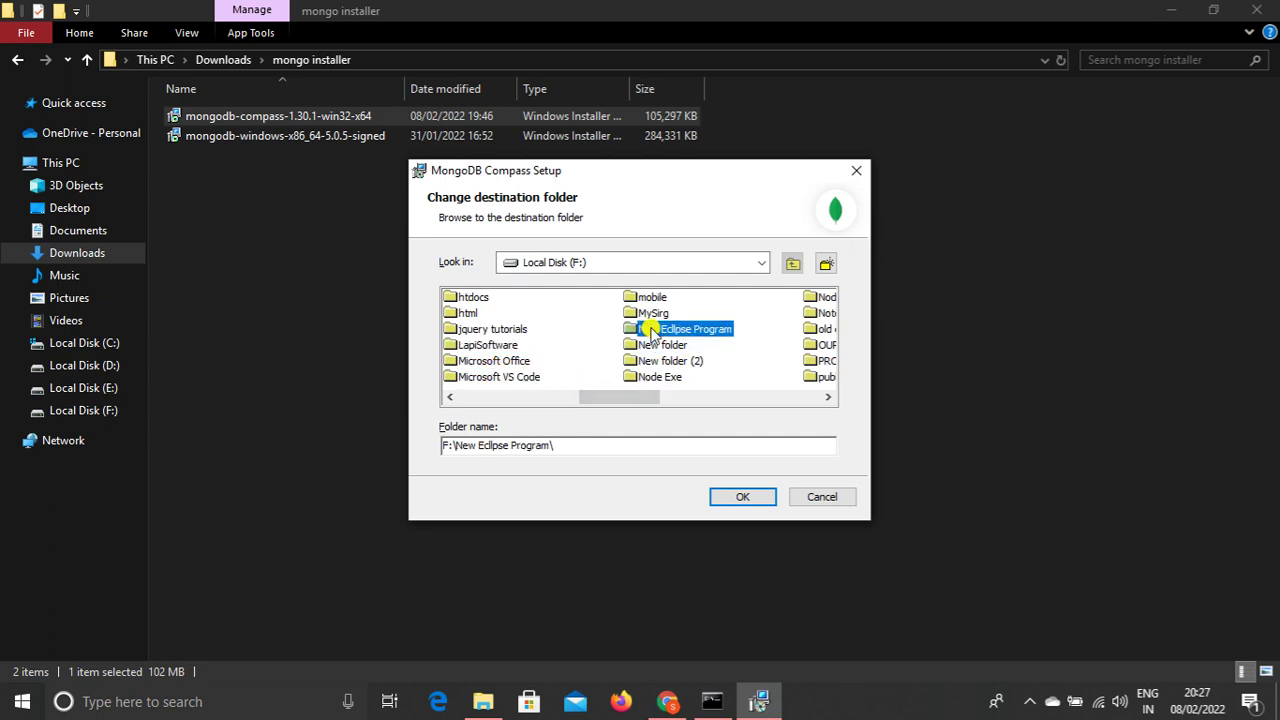
drag(646, 395, 678, 397)
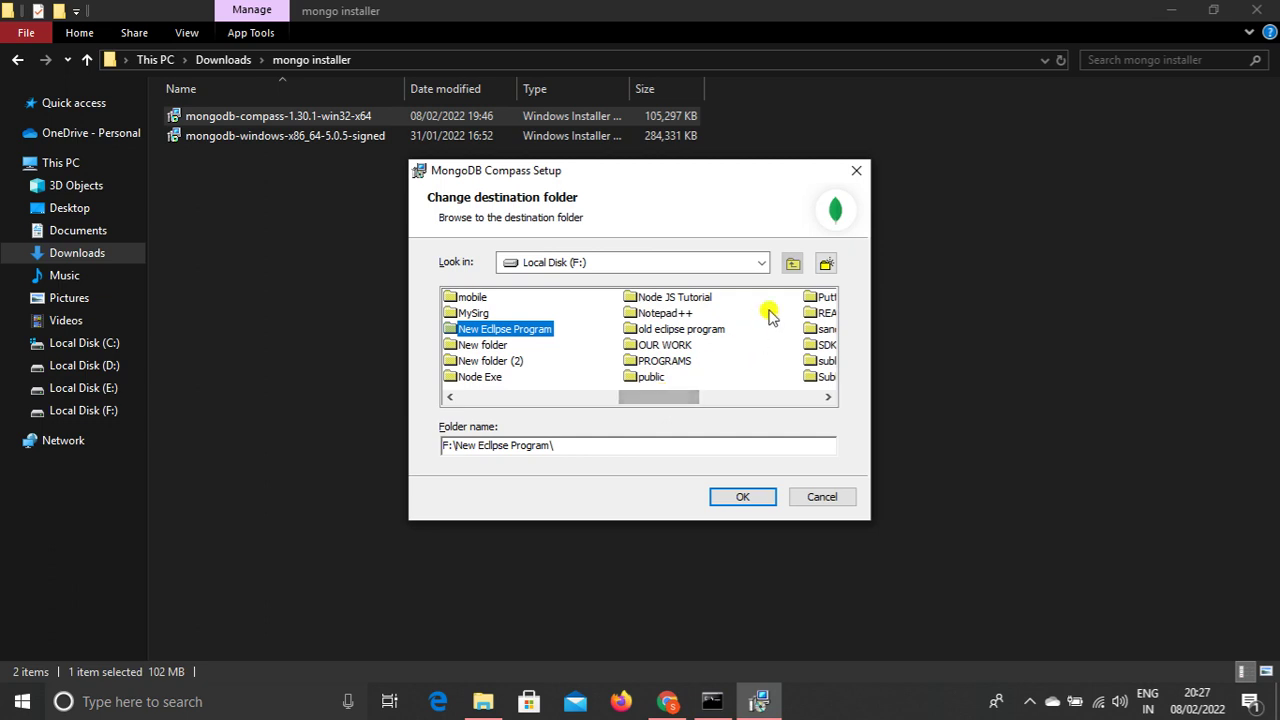
Create a folder named MongoDB Compass on Local Disk (F:) and accept it as the installation destination.
click(826, 263)
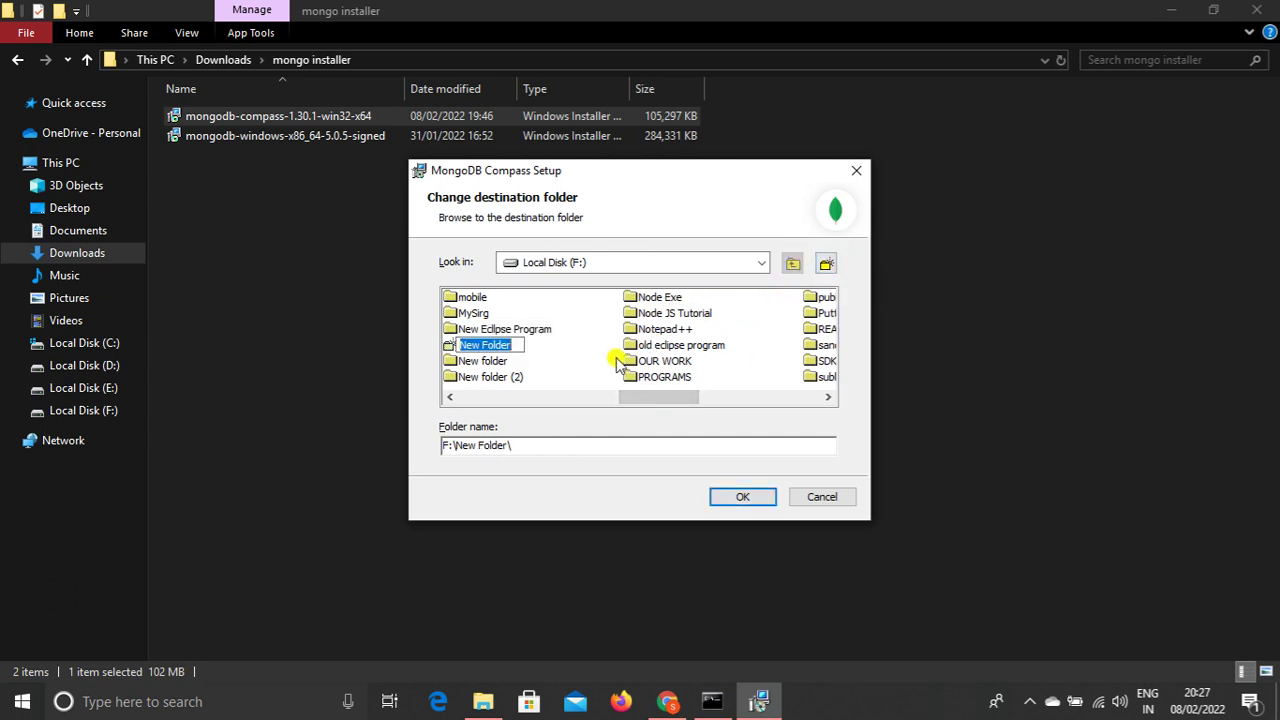
text(MongoDB Comp)
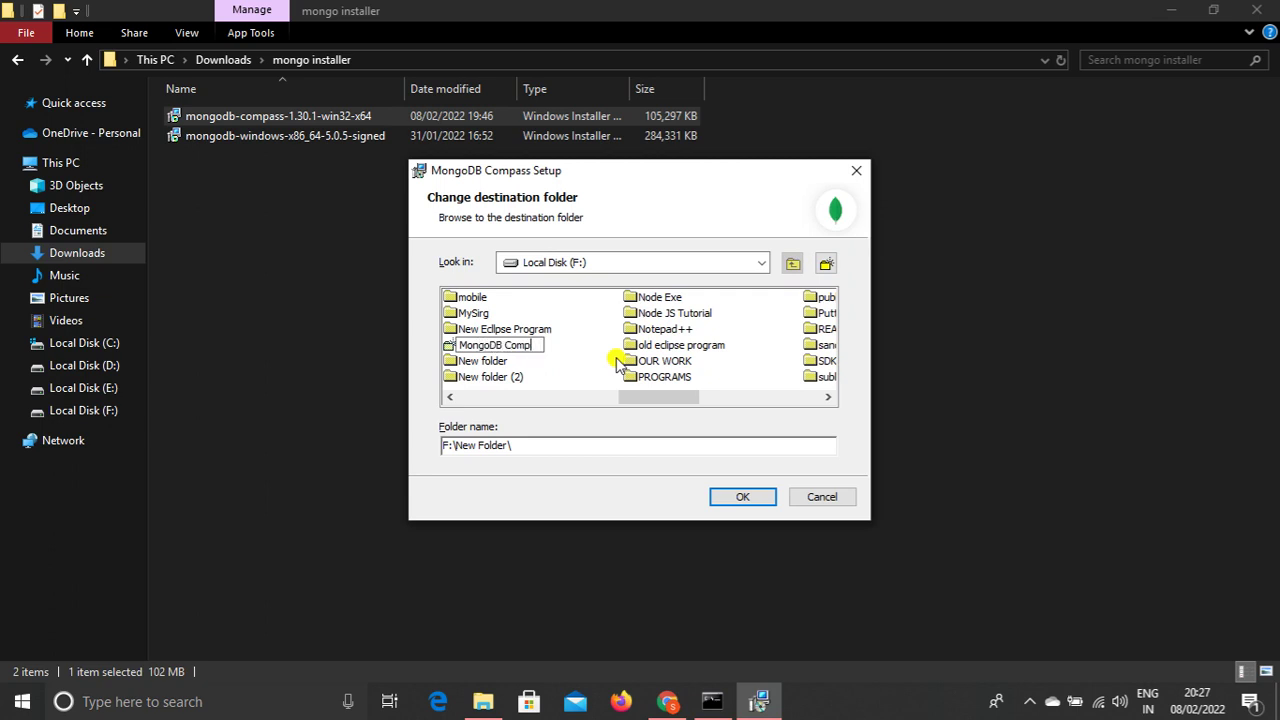
text(ass)
key(Return)
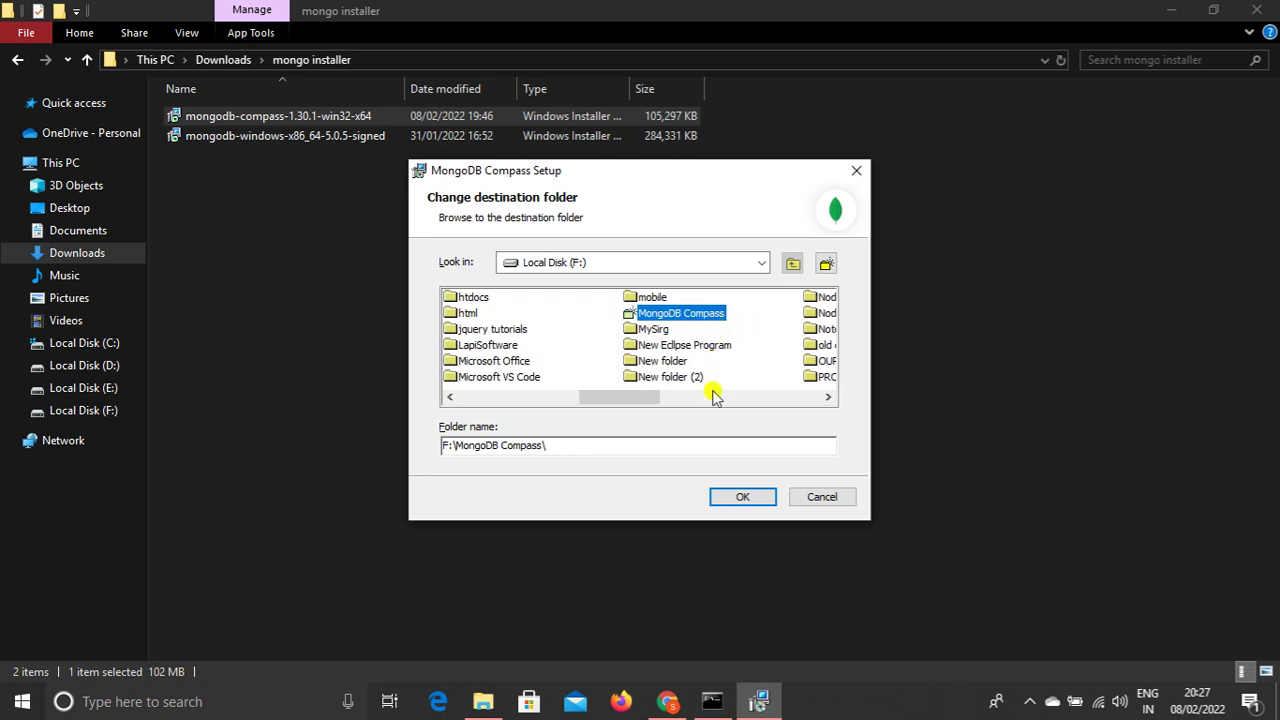
click(730, 500)
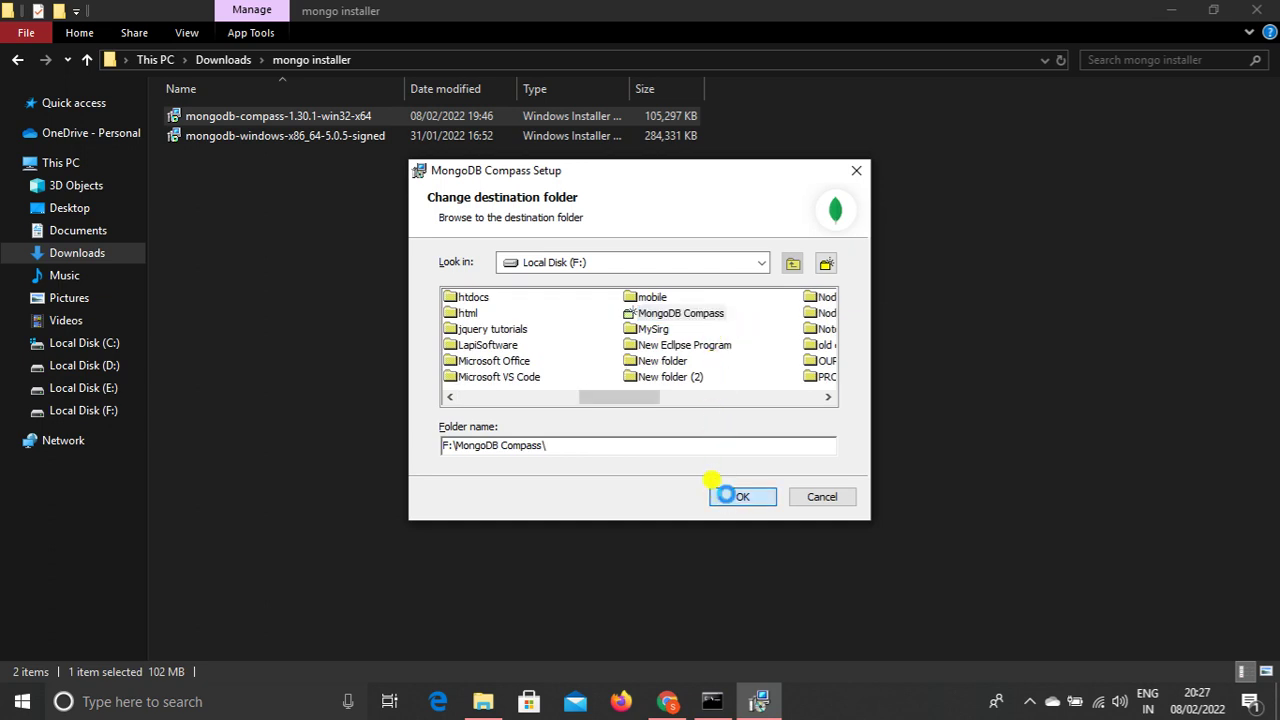
Install MongoDB Compass with the chosen destination and finish the setup wizard.
click(721, 497)
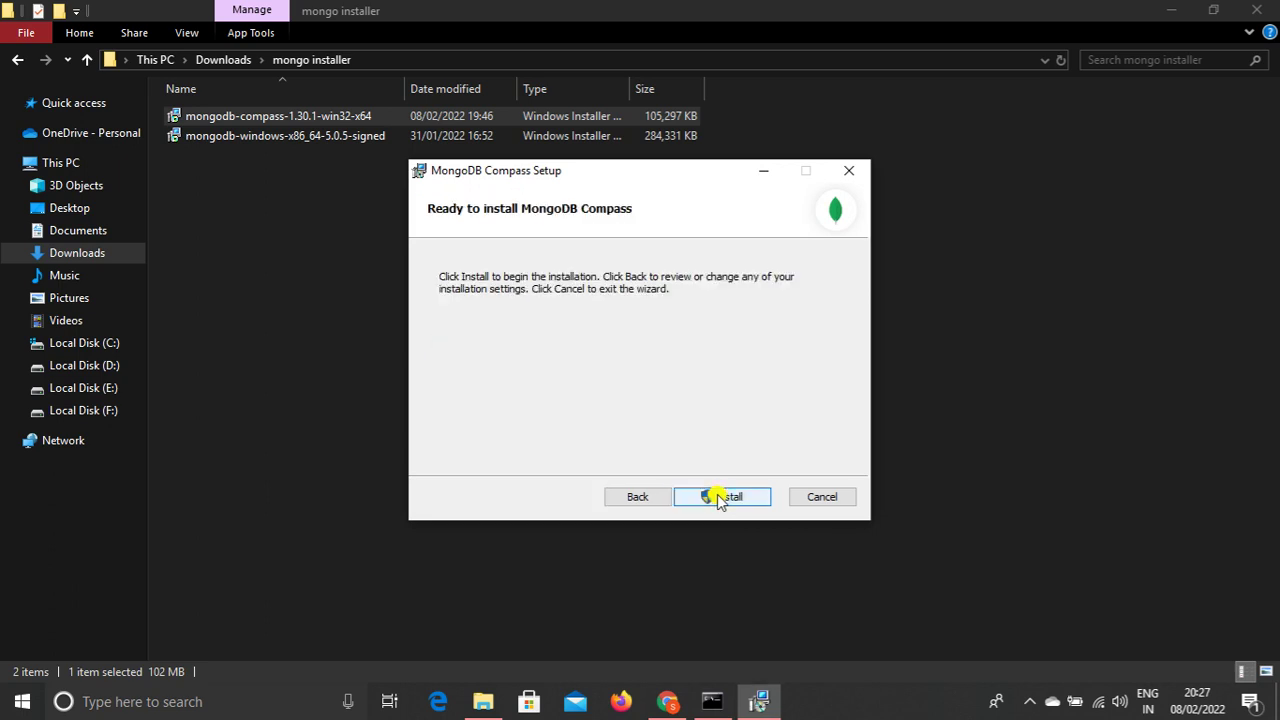
click(720, 497)
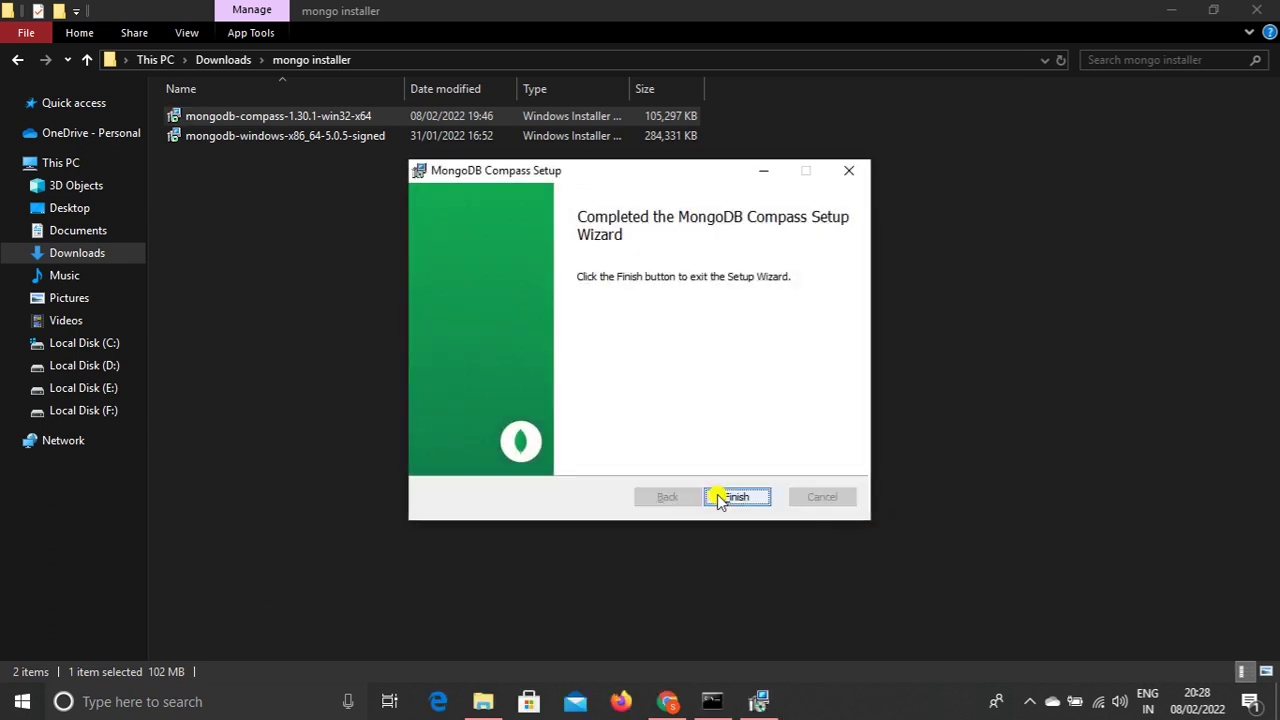
click(718, 497)
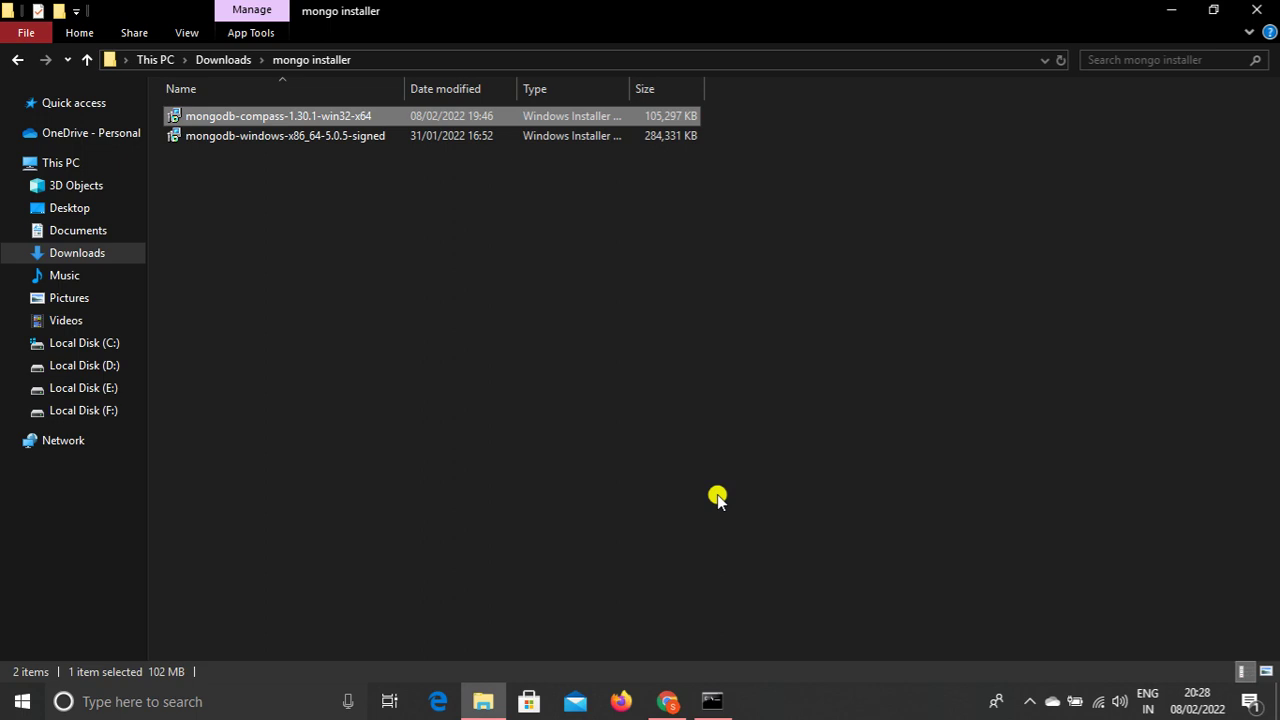
Close the open Command Prompt window, search Windows for "mongodb co" and launch MongoDB Compass.
click(711, 701)
click(1258, 12)
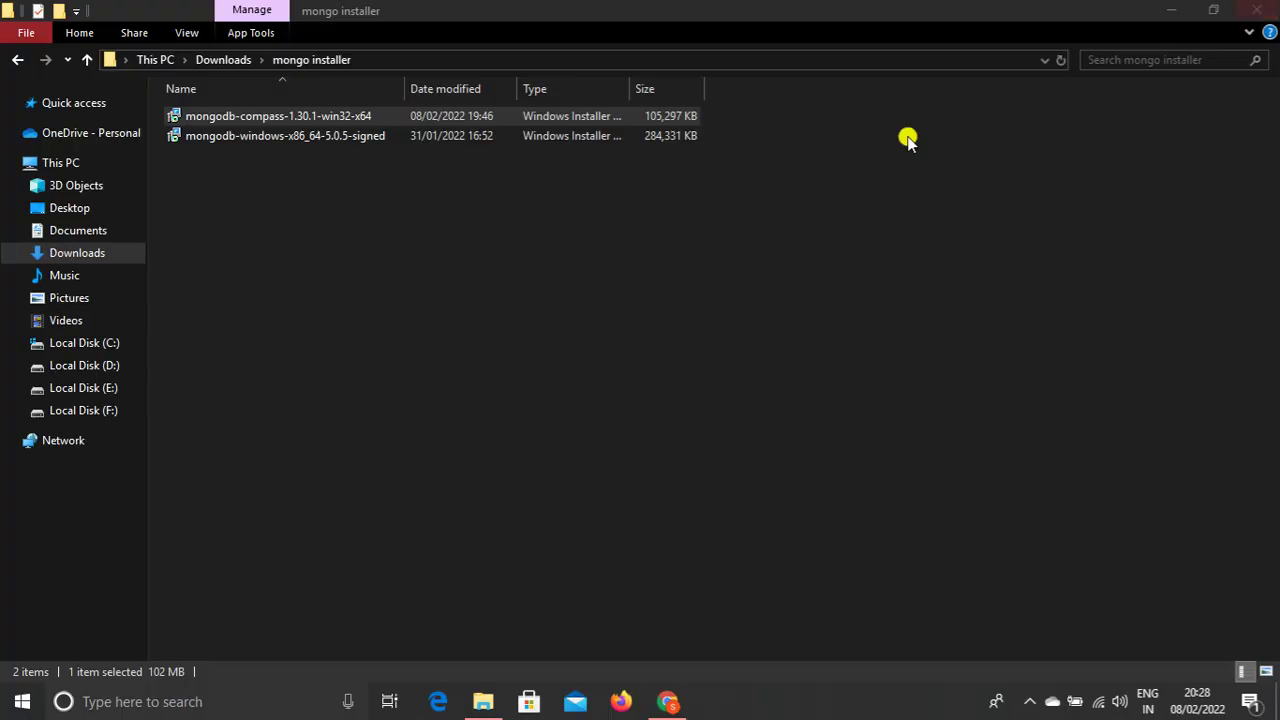
key(super)
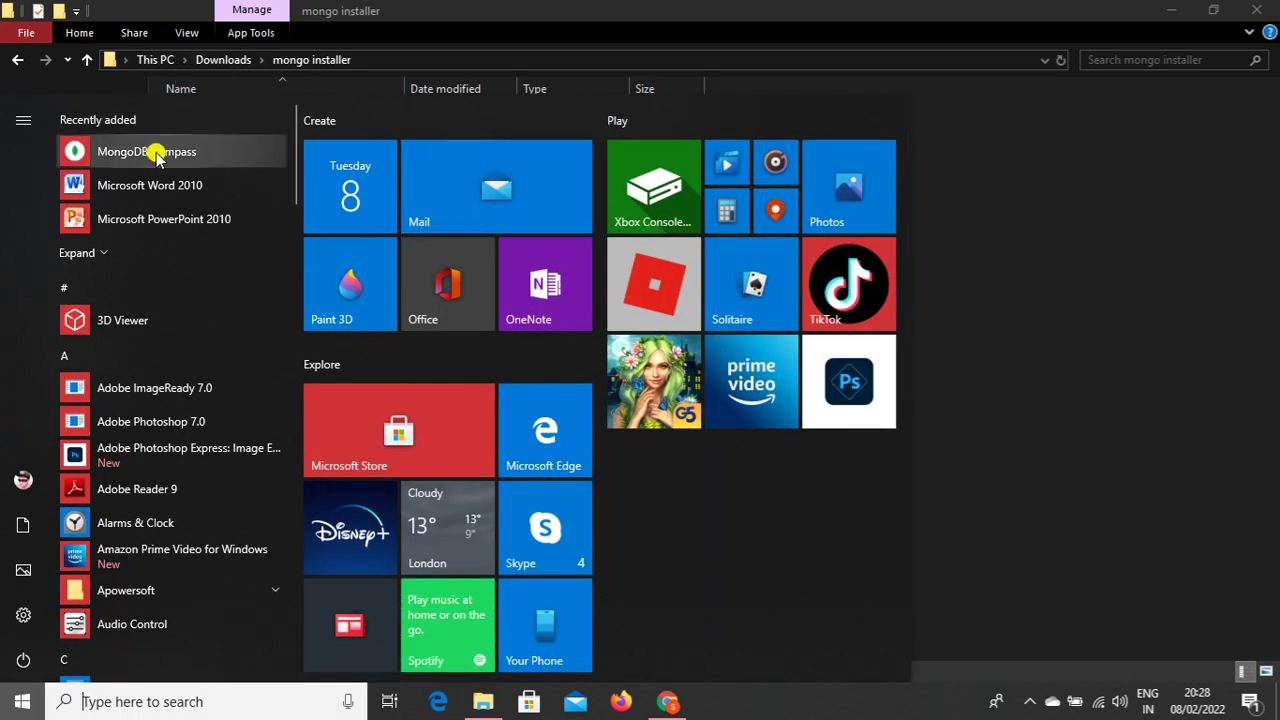
text(mongo)
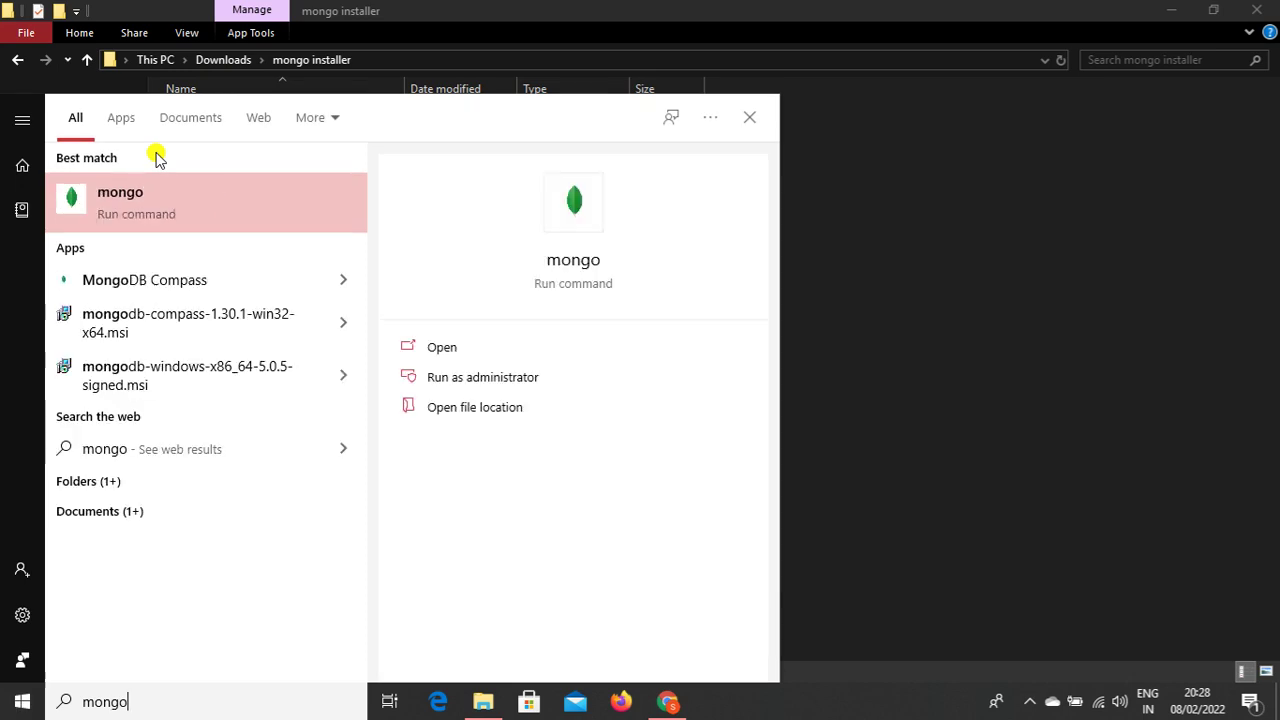
text(db co)
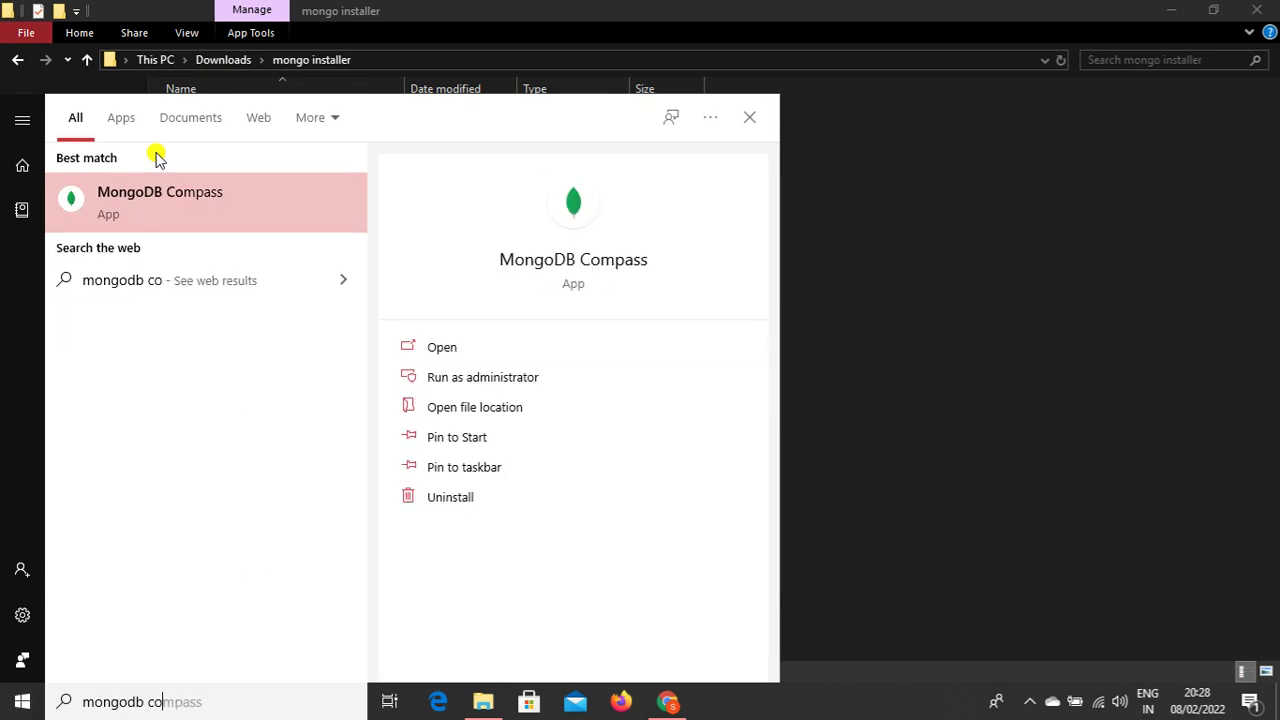
key(Return)
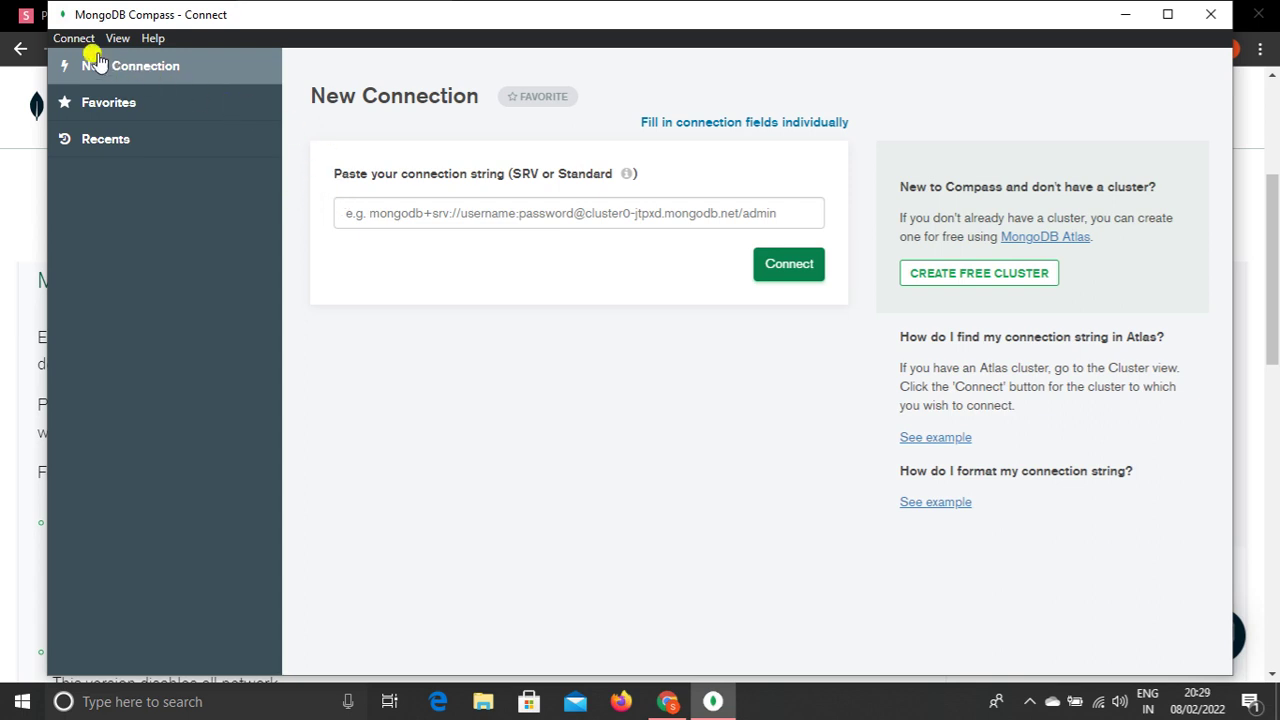
Open a new connection window in Compass and reposition it over the original window.
click(74, 38)
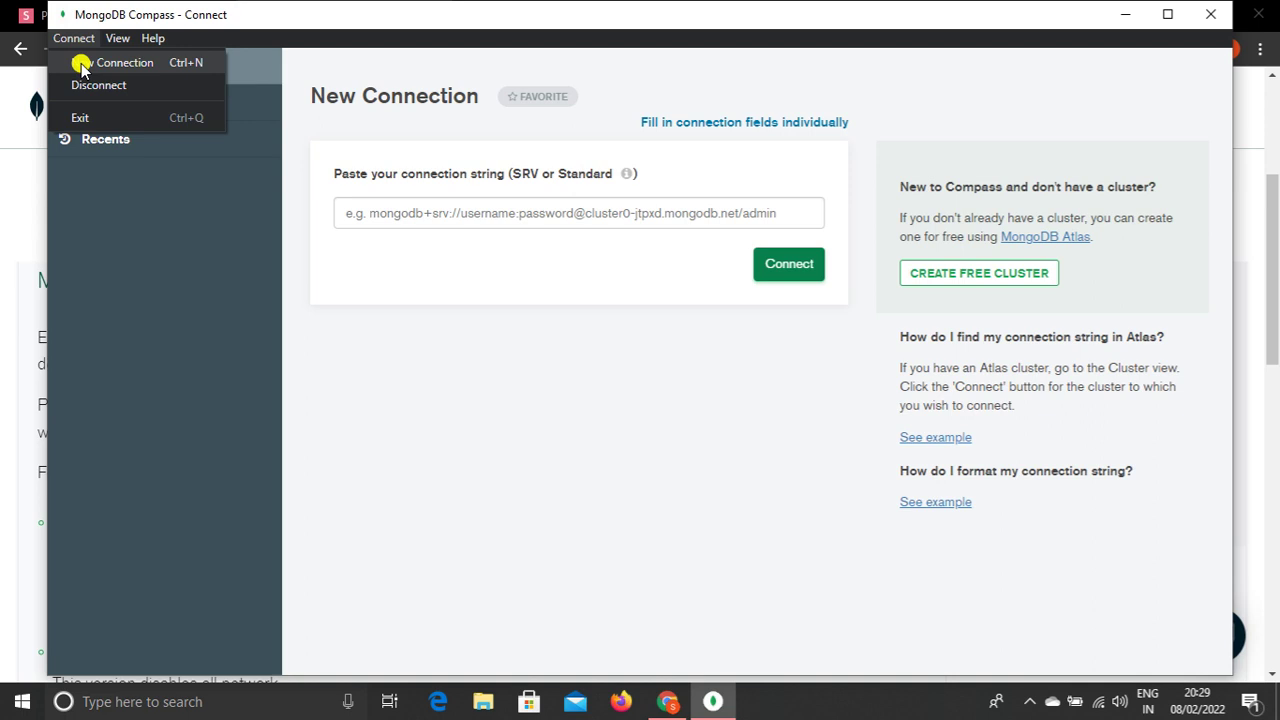
click(82, 64)
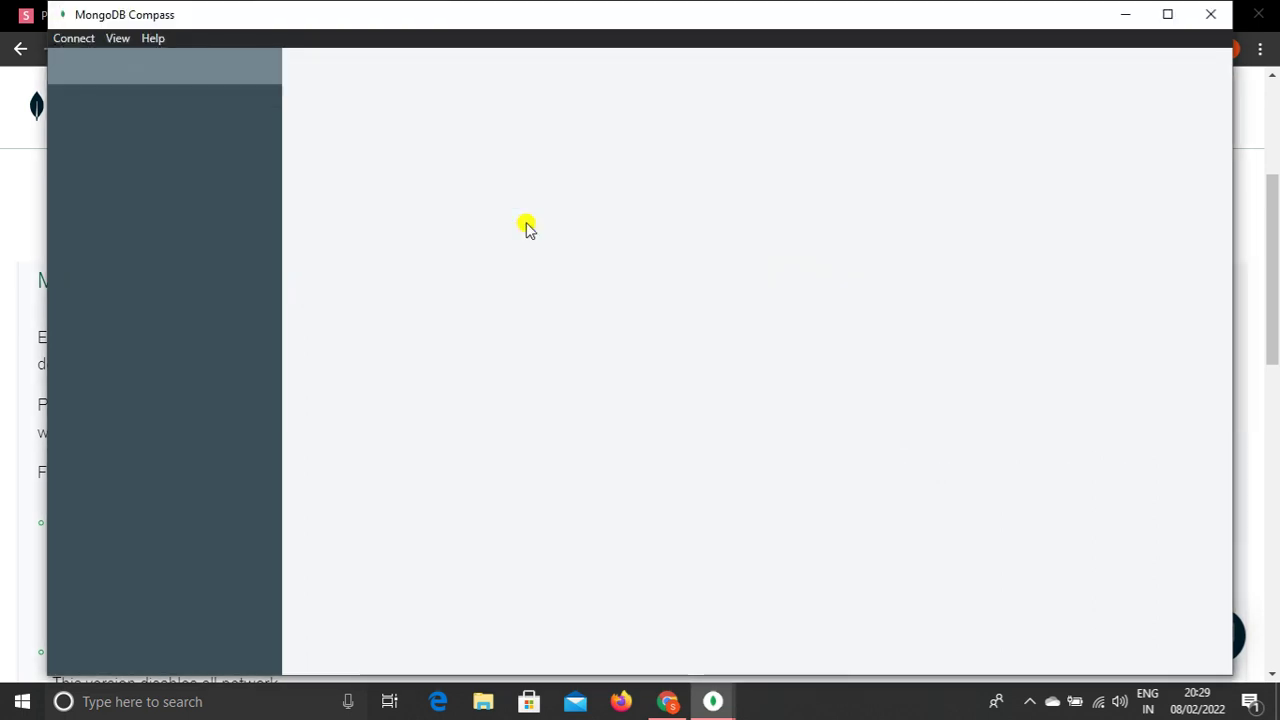
drag(779, 20, 782, 46)
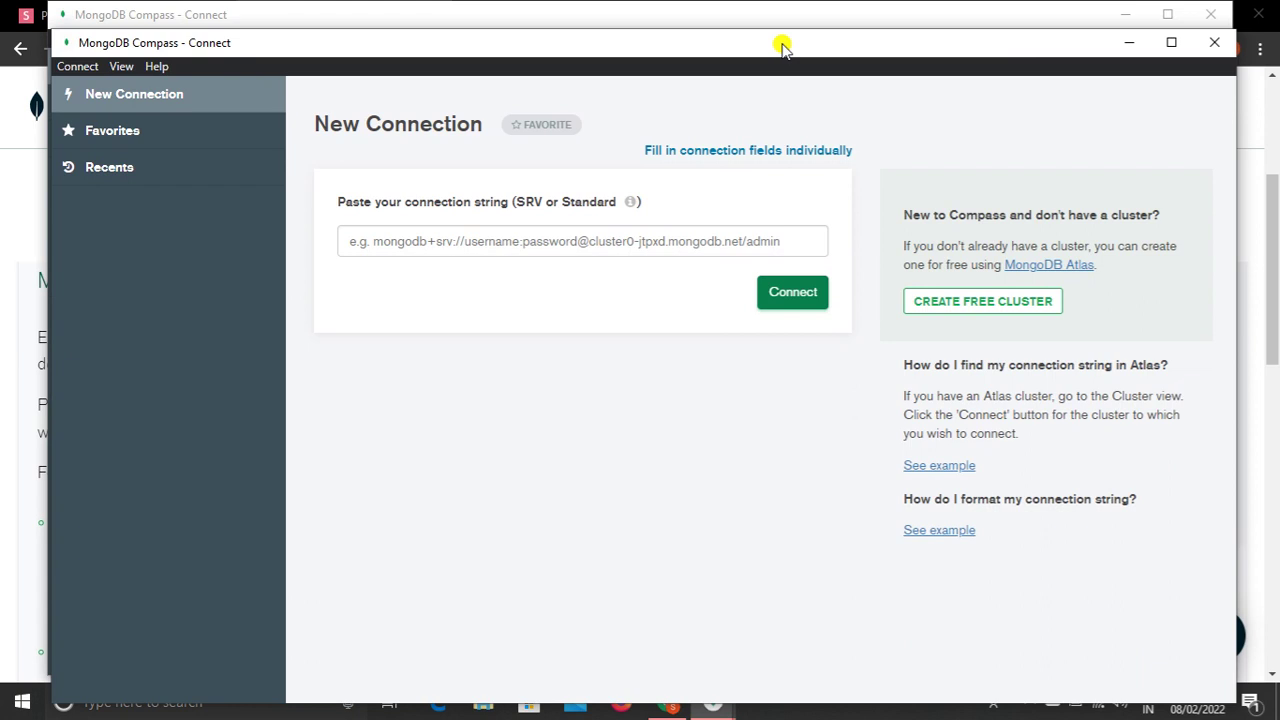
drag(783, 47, 783, 30)
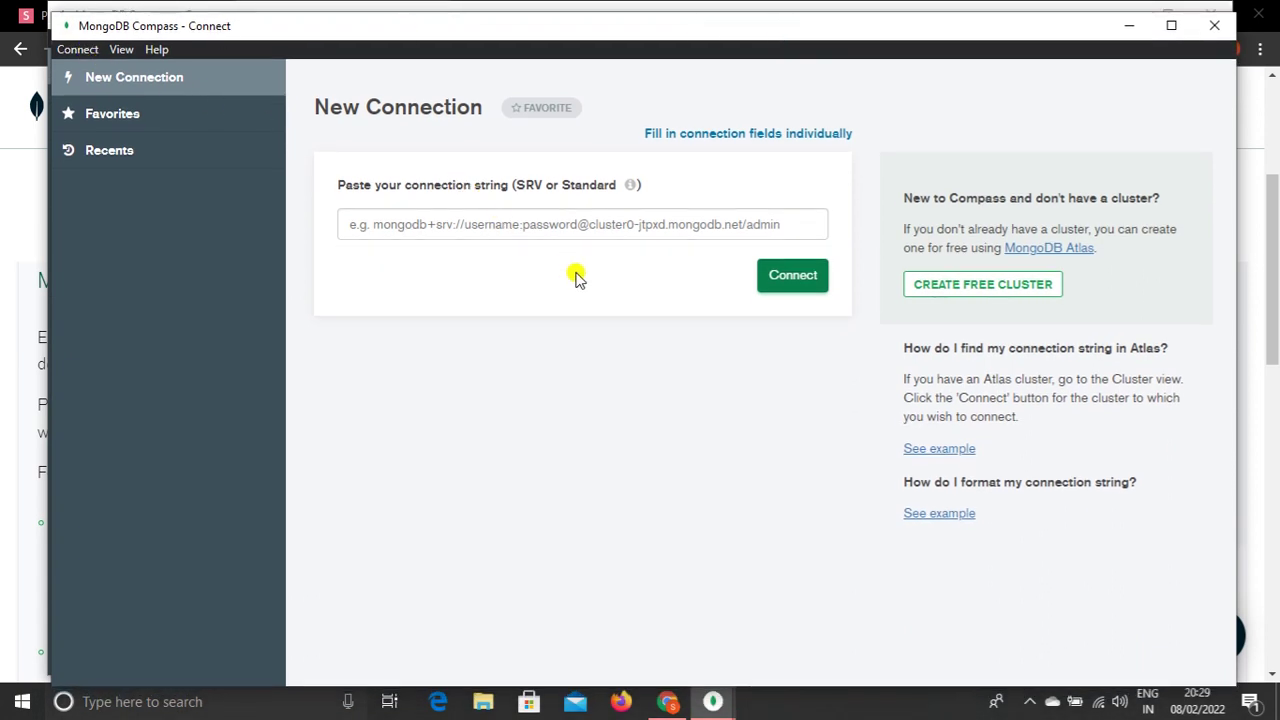
Switch the new connection to individual fields, keeping Authentication at None, and review the hostname, port and additional options.
click(721, 141)
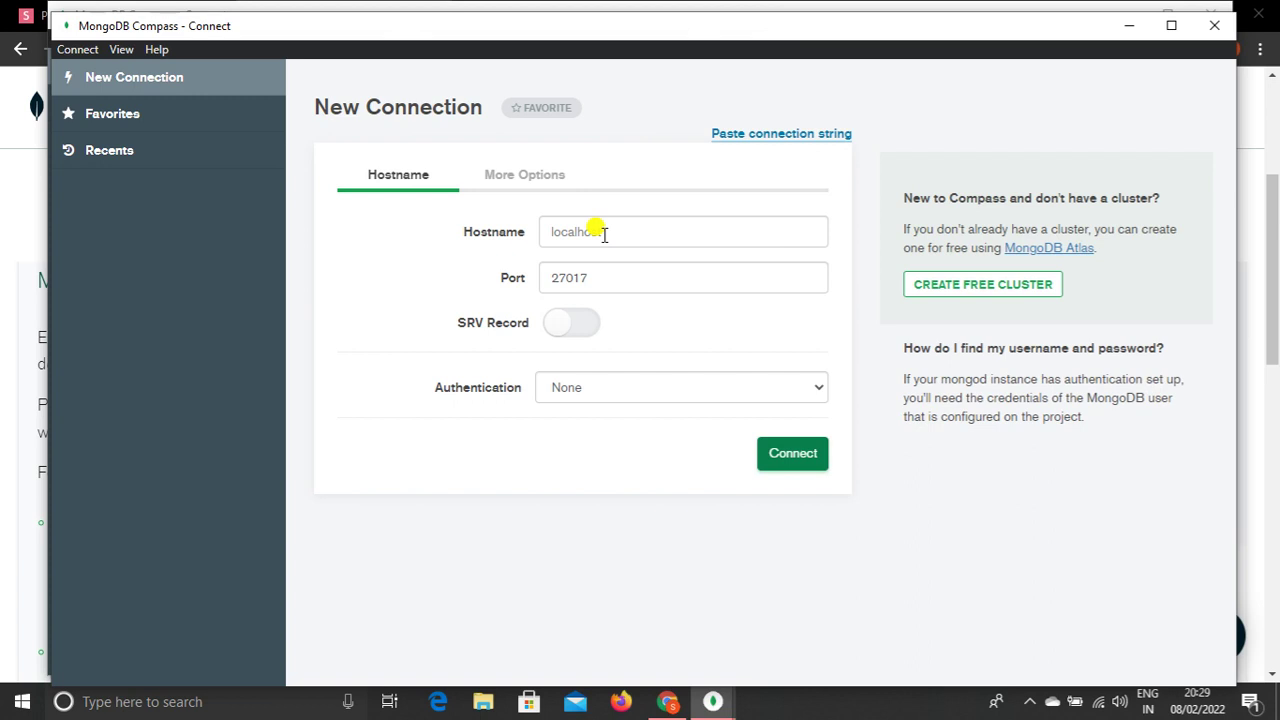
mouse_move(592, 278)
mouse_down()
mouse_move(546, 281)
mouse_move(590, 279)
mouse_up()
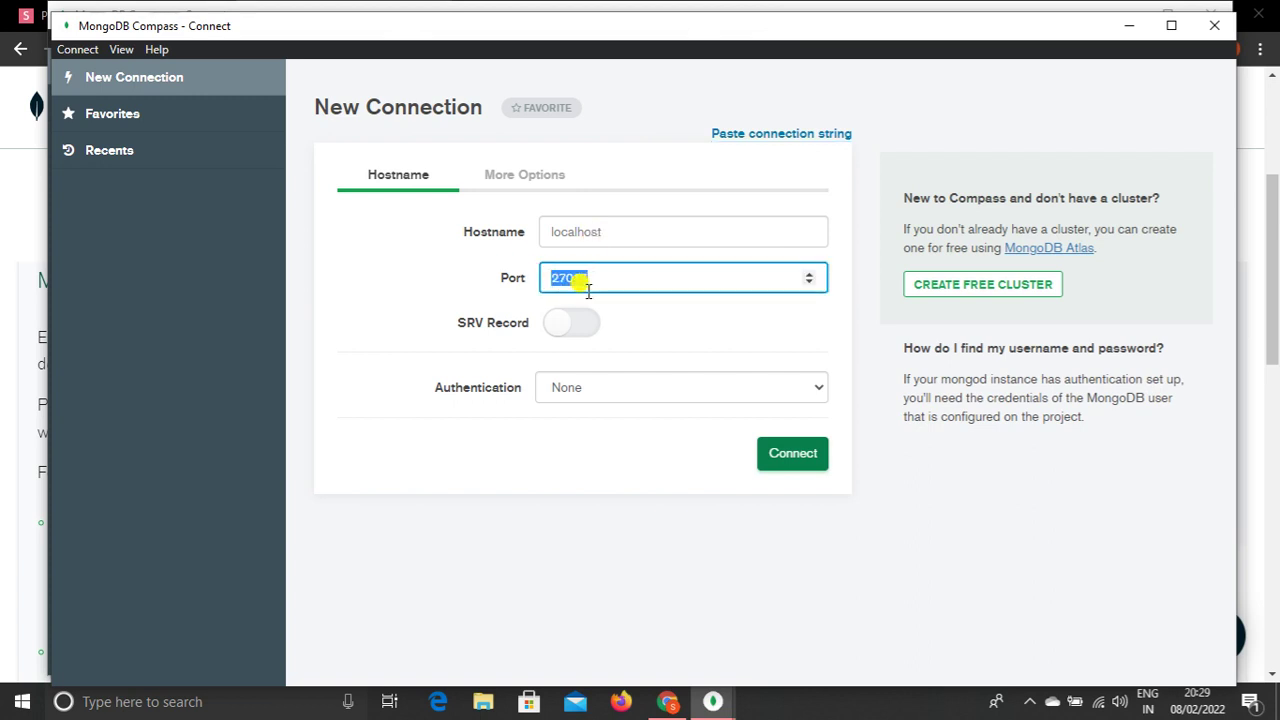
click(590, 392)
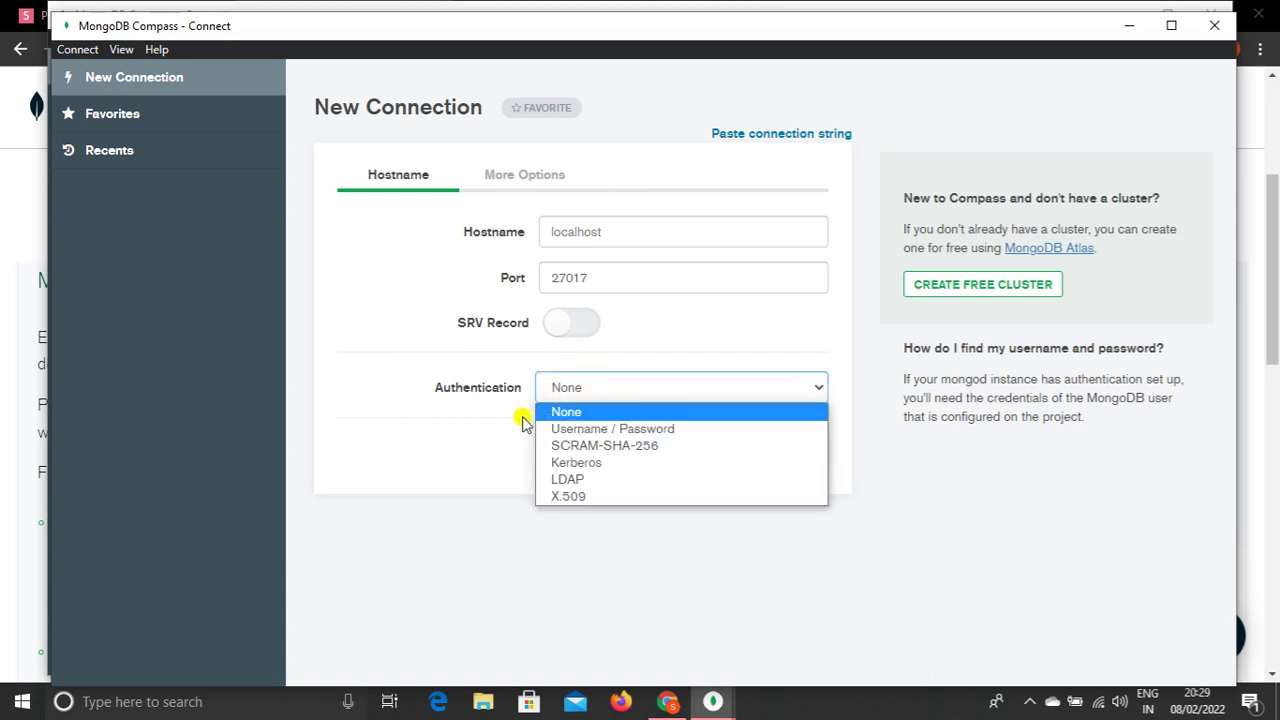
click(574, 410)
click(586, 233)
click(533, 176)
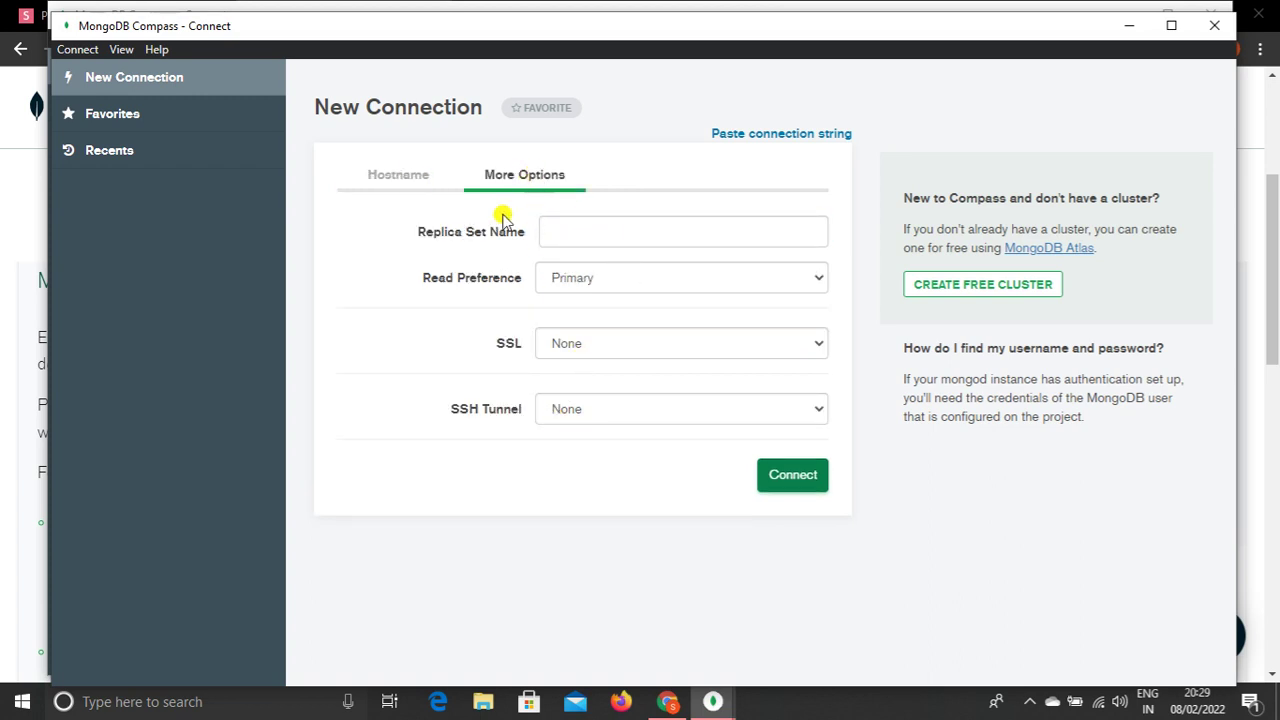
click(401, 178)
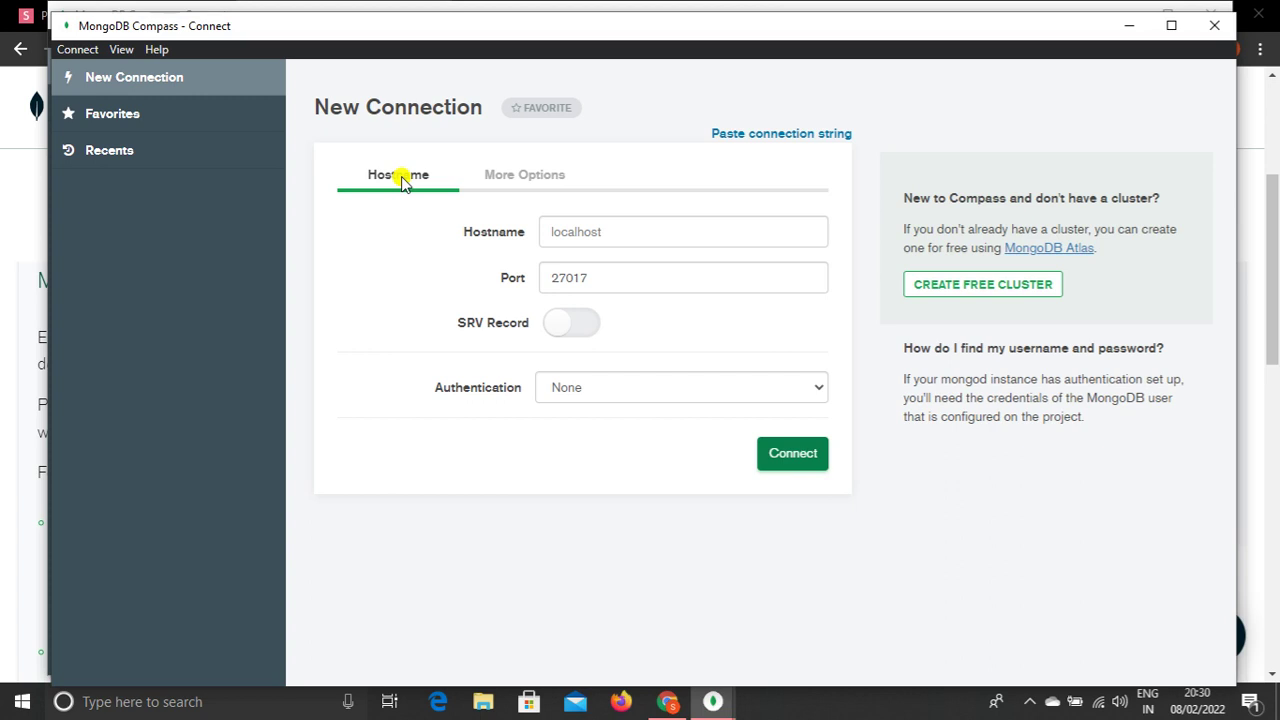
Open Command Prompt, start the MongoDB shell with mongo and clear its output with cls.
key(super+r)
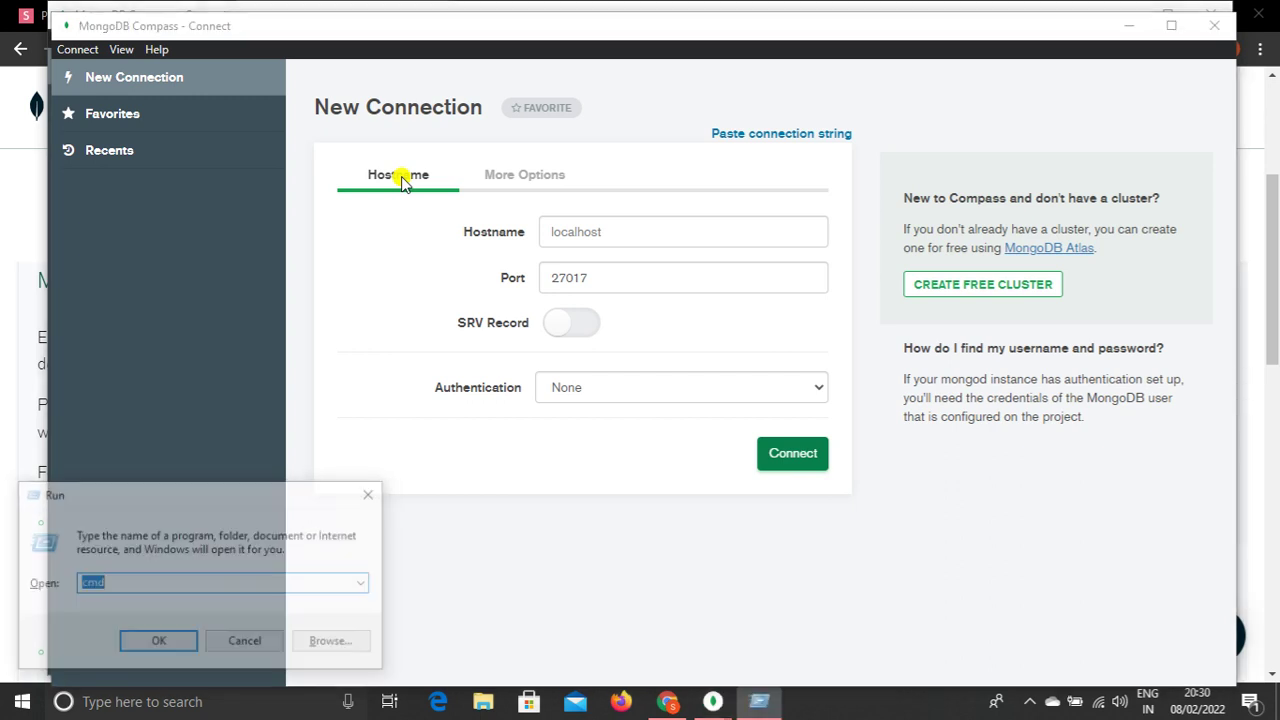
key(Return)
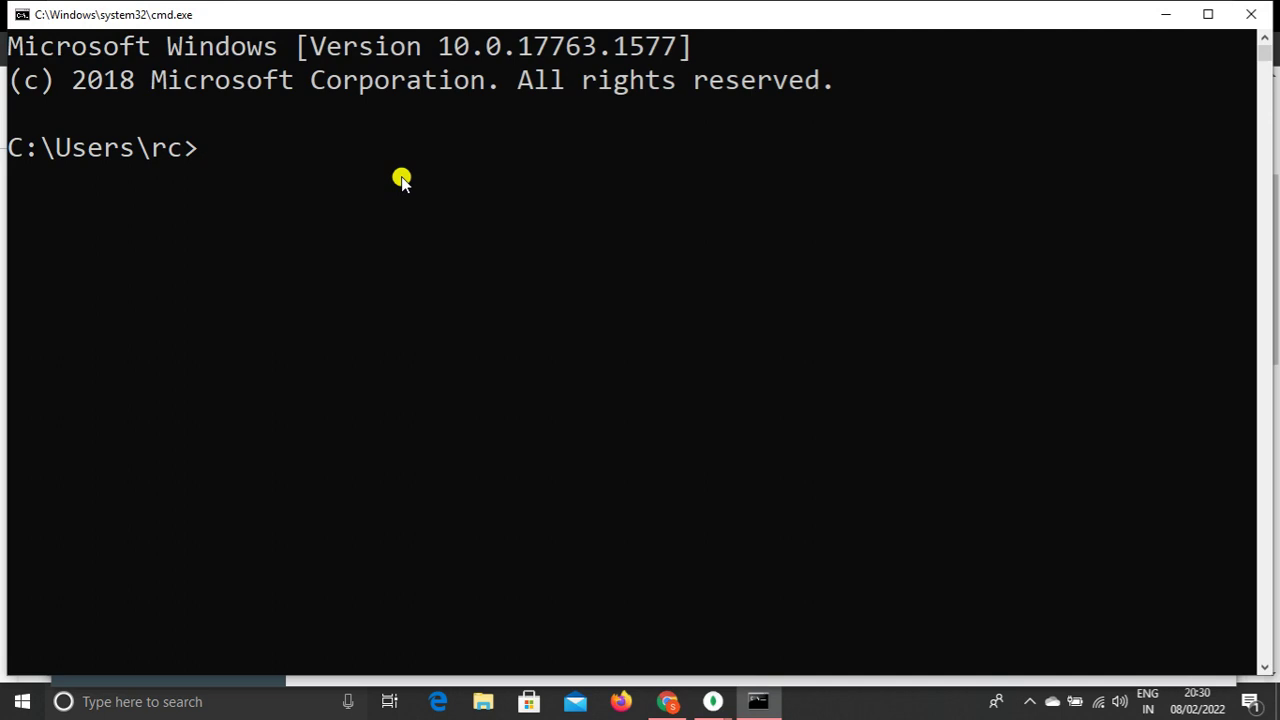
text(mongo)
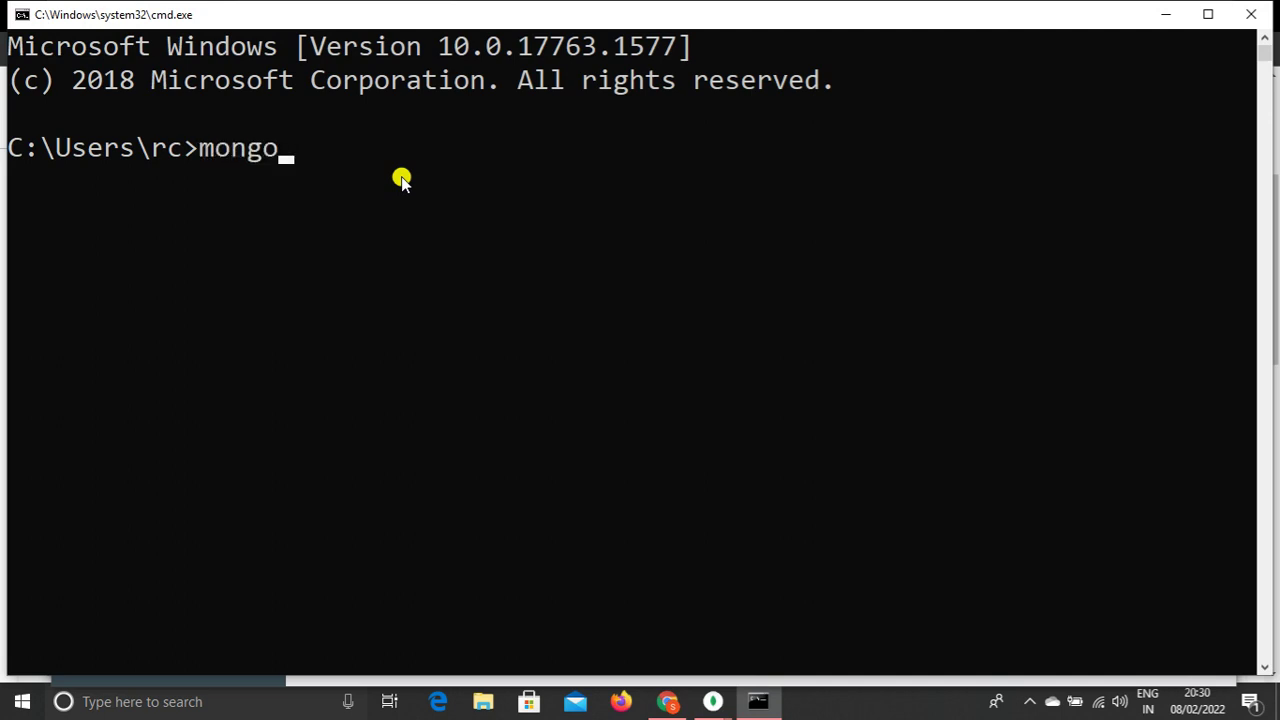
key(Return)
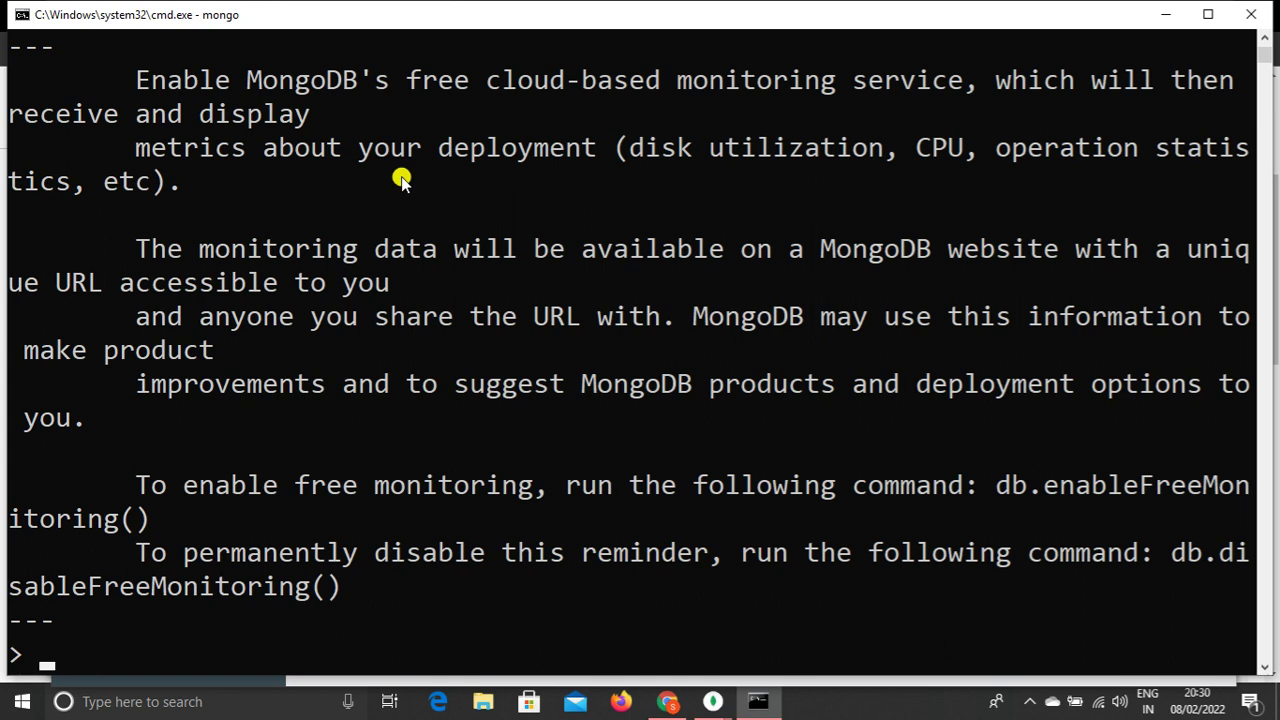
text(cls)
key(Return)
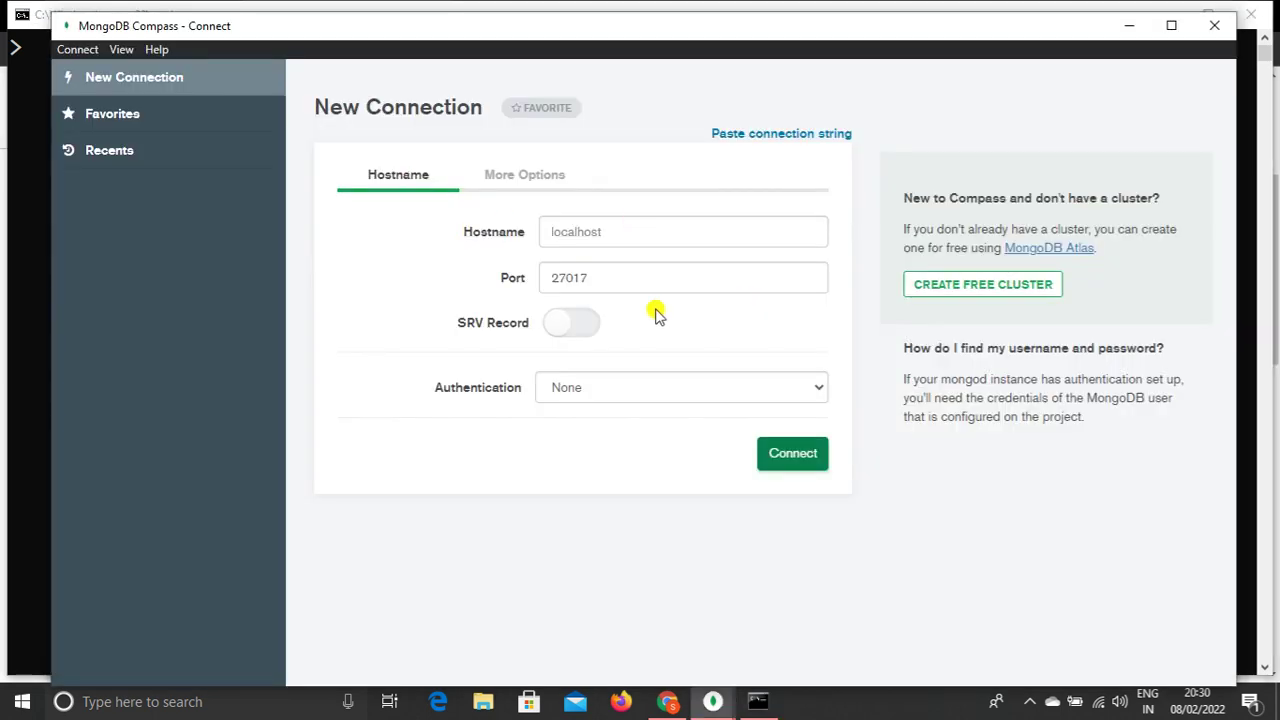
Exit the running MongoDB shell in Command Prompt and start it again with mongo.
key(alt+Tab)
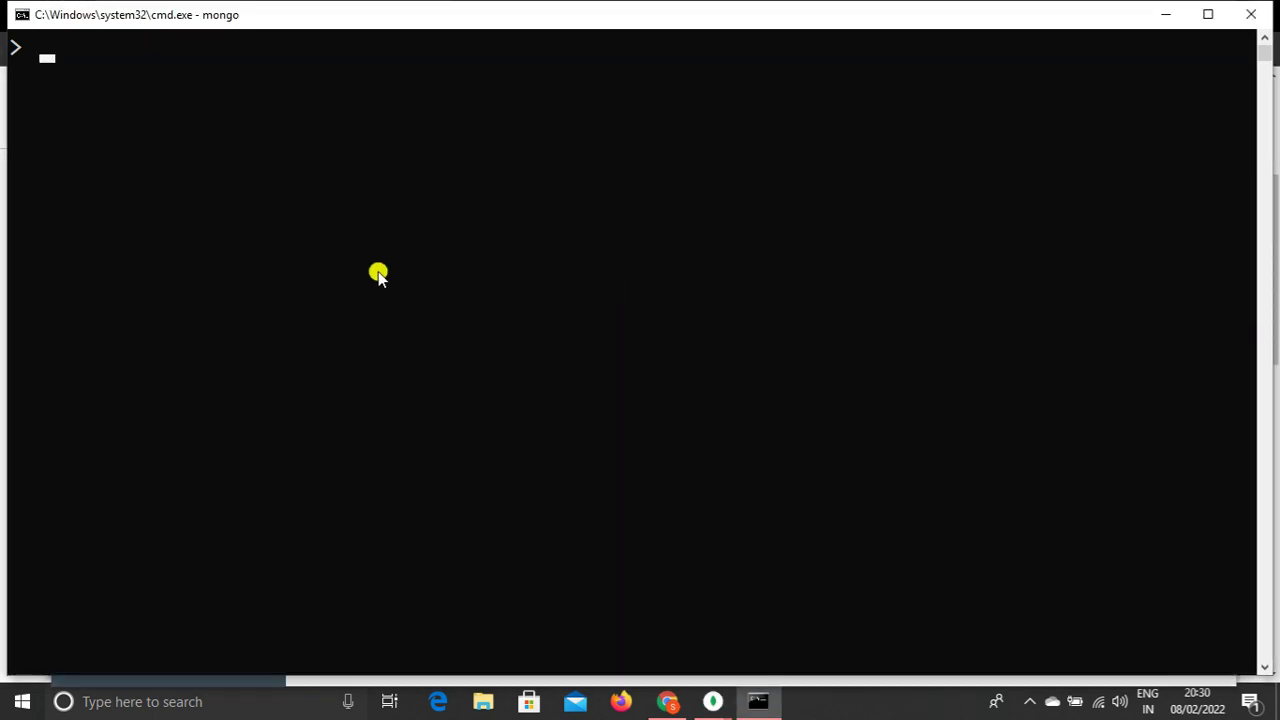
key(ctrl+c)
text(m)
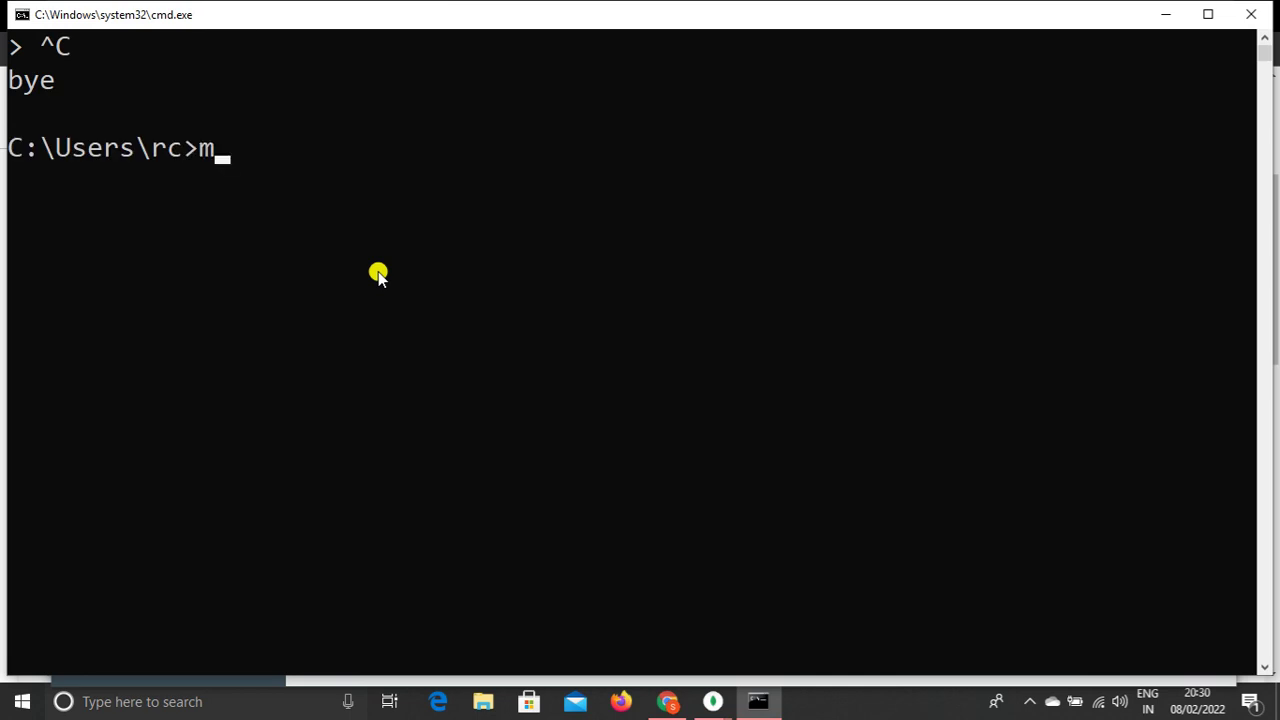
text(ongo)
key(Return)
Examine the connection address and port in the mongo shell's startup output and compare the port with the Compass connection form.
key(alt+Tab)
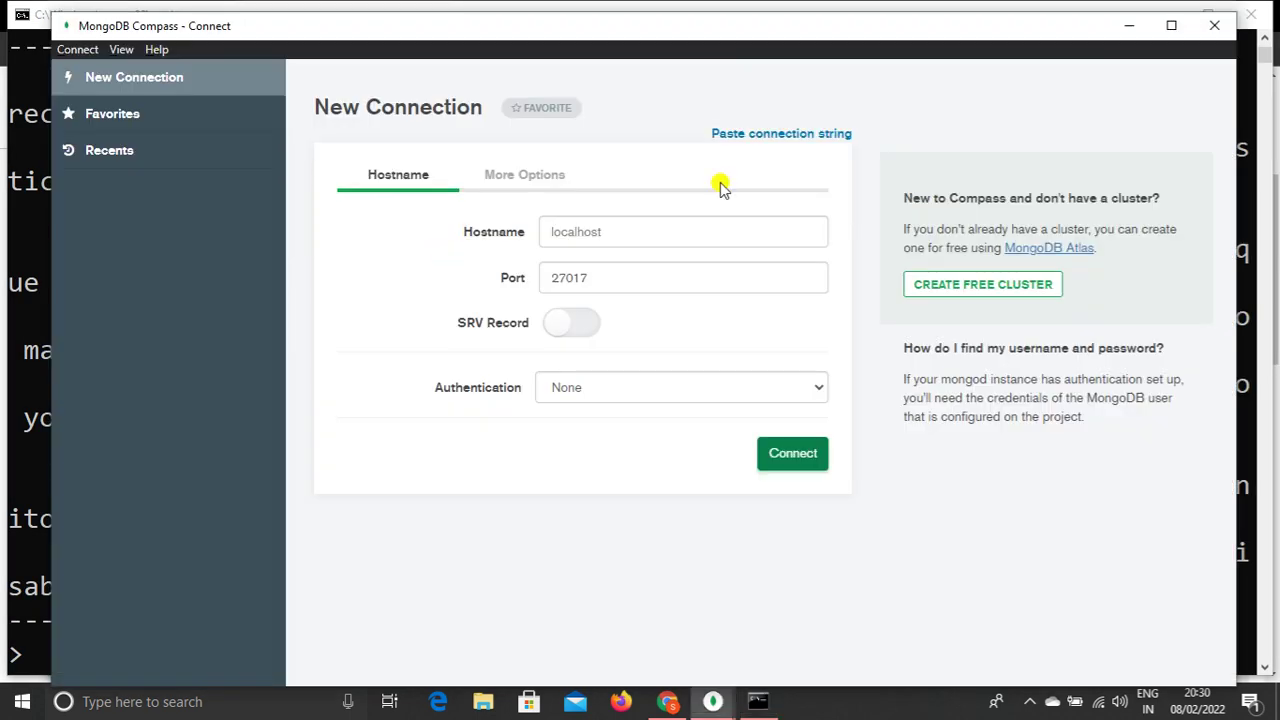
key(alt+Tab)
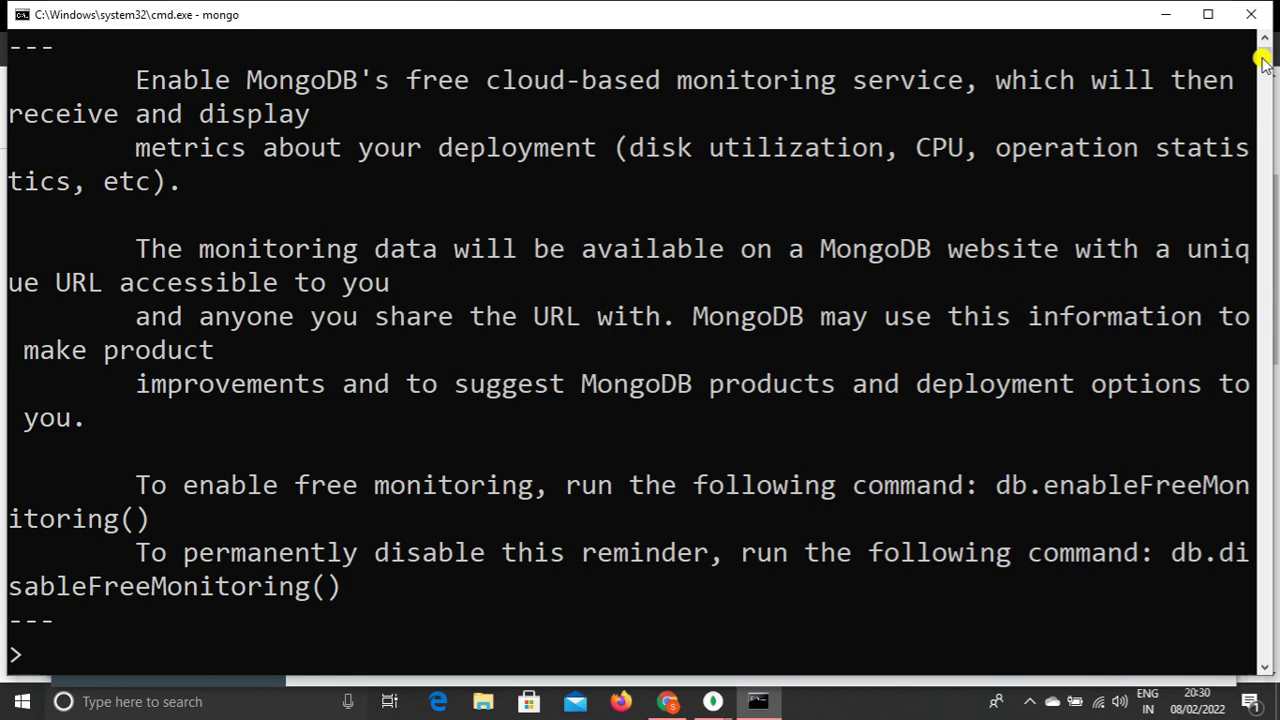
click(1263, 40)
click(1263, 40)
click(1263, 40)
click(1263, 40)
click(1263, 40)
click(1263, 40)
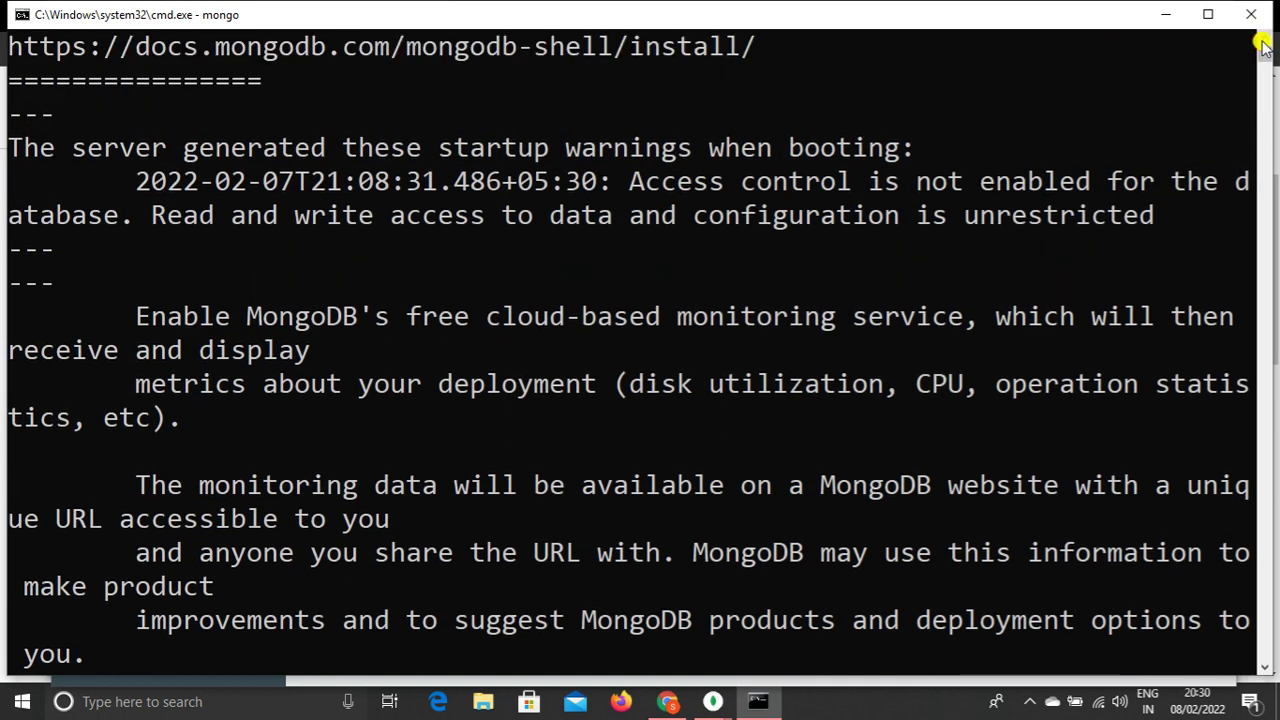
click(1263, 40)
click(1263, 40)
click(1263, 40)
click(1263, 40)
click(1263, 40)
click(1263, 40)
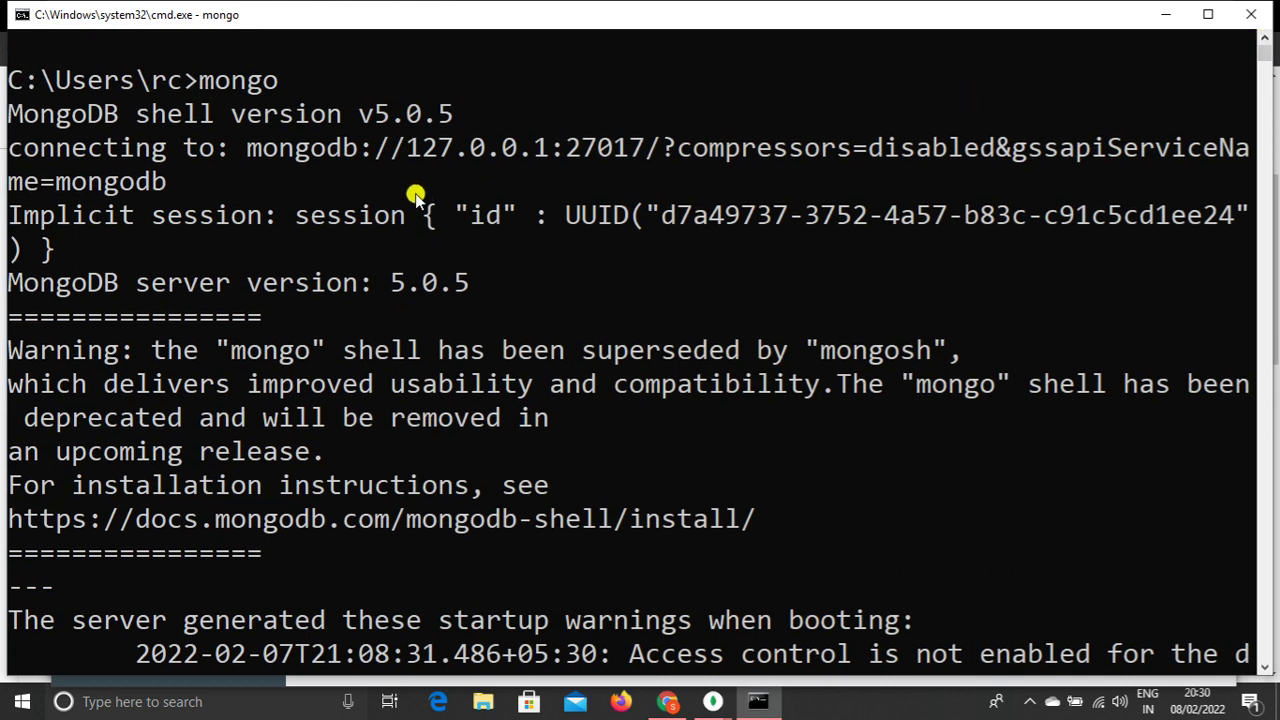
drag(247, 148, 645, 148)
click(572, 148)
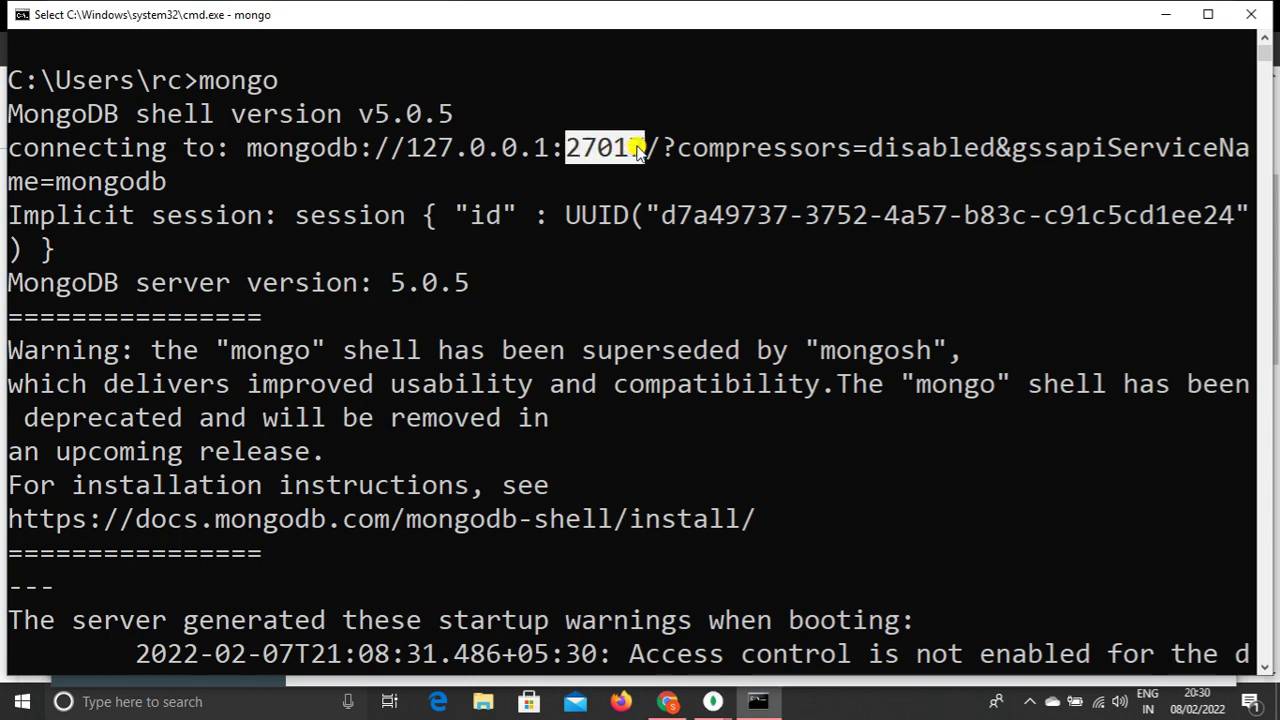
key(alt+Tab)
click(611, 273)
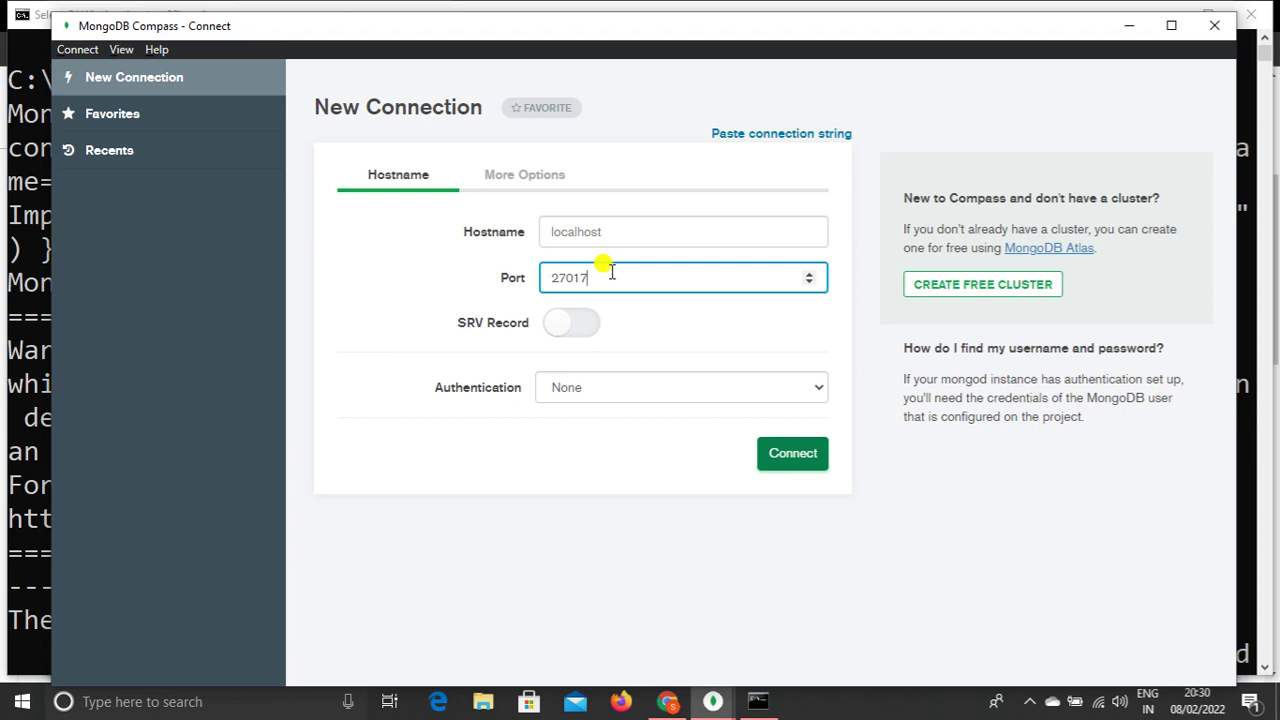
key(alt+Tab)
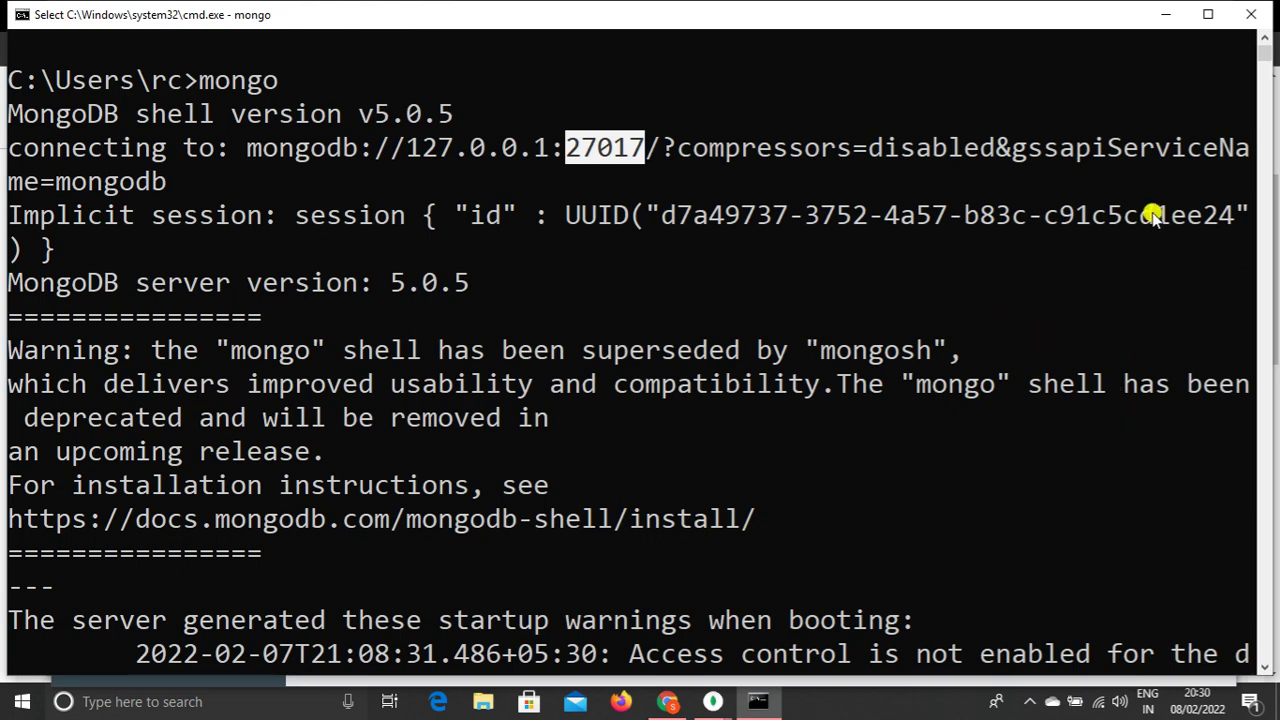
Close the Command Prompt window and connect Compass to localhost on port 27017 without authentication.
click(1251, 14)
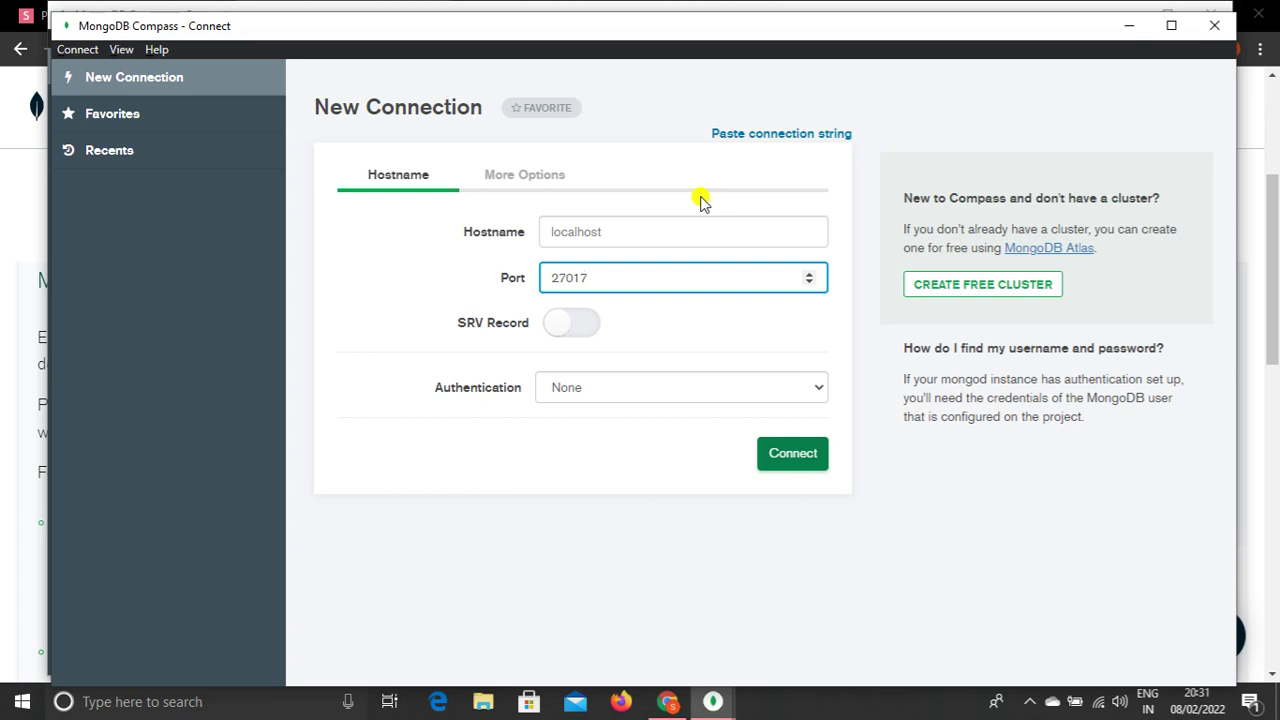
click(785, 456)
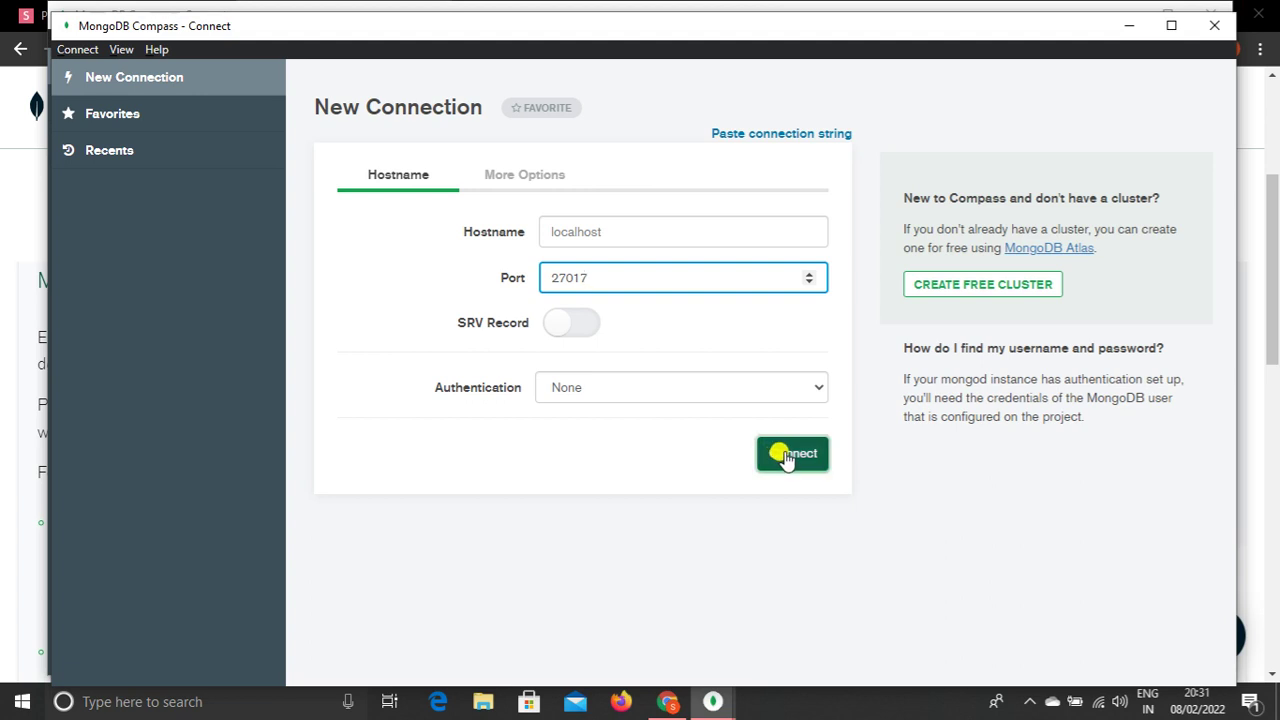
click(785, 456)
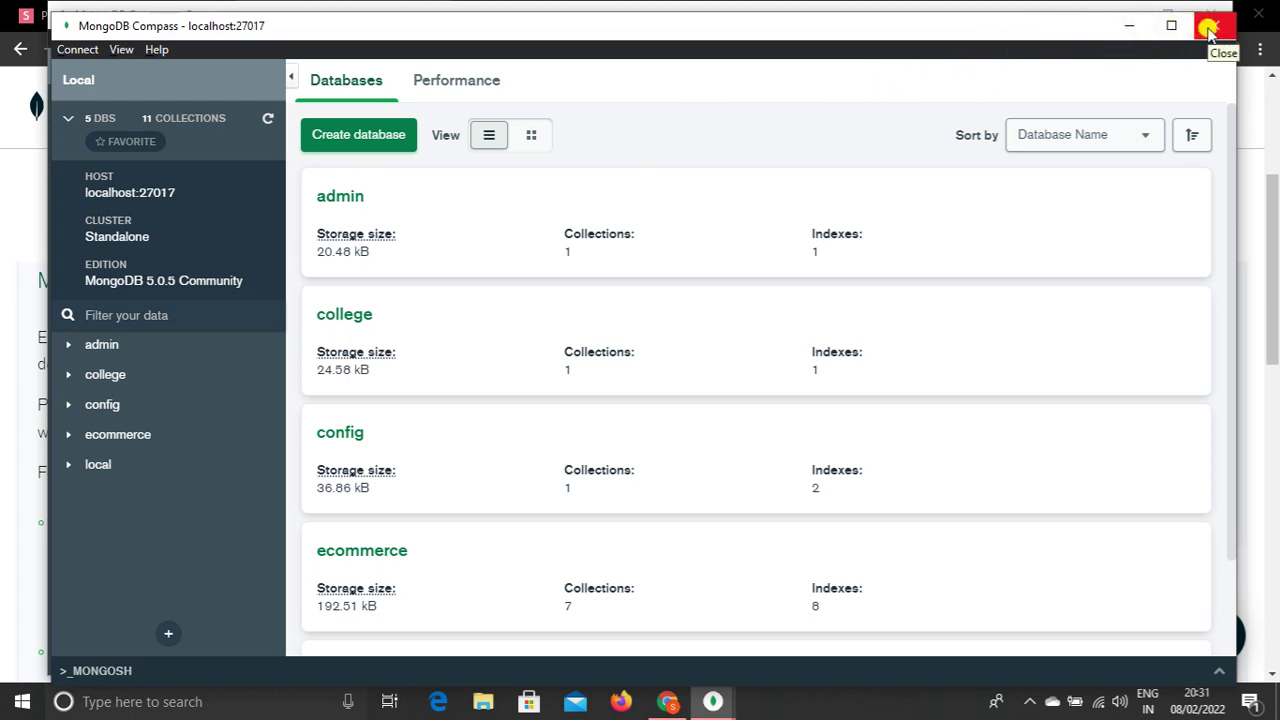
Open Command Prompt, start the MongoDB shell with mongo, and minimize the window to return to Compass.
key(super+r)
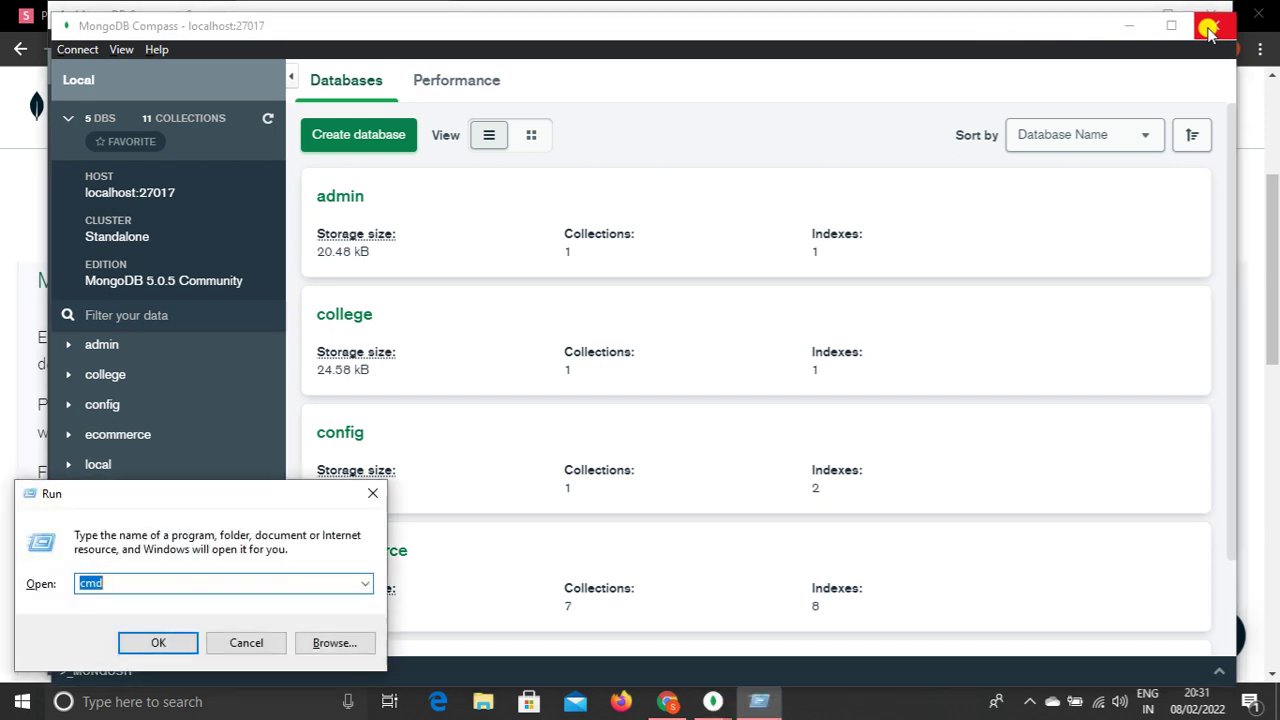
key(Return)
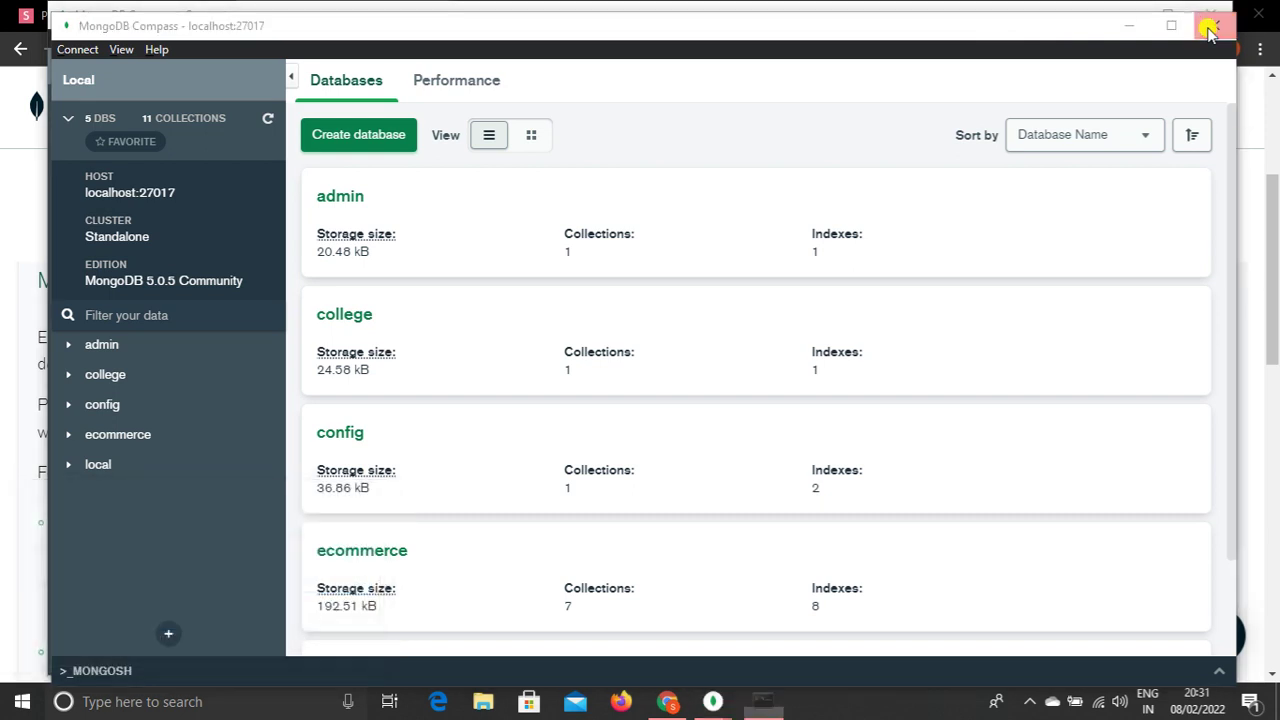
text(mongo)
key(Return)
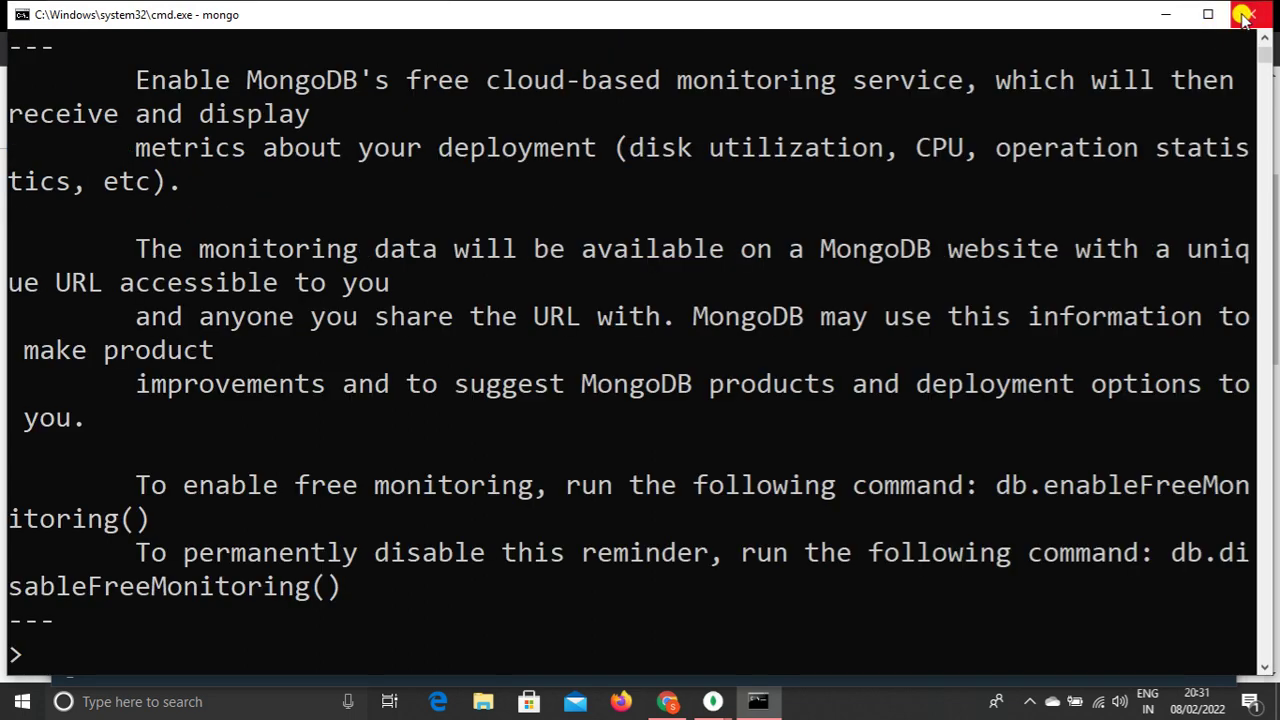
click(1166, 15)
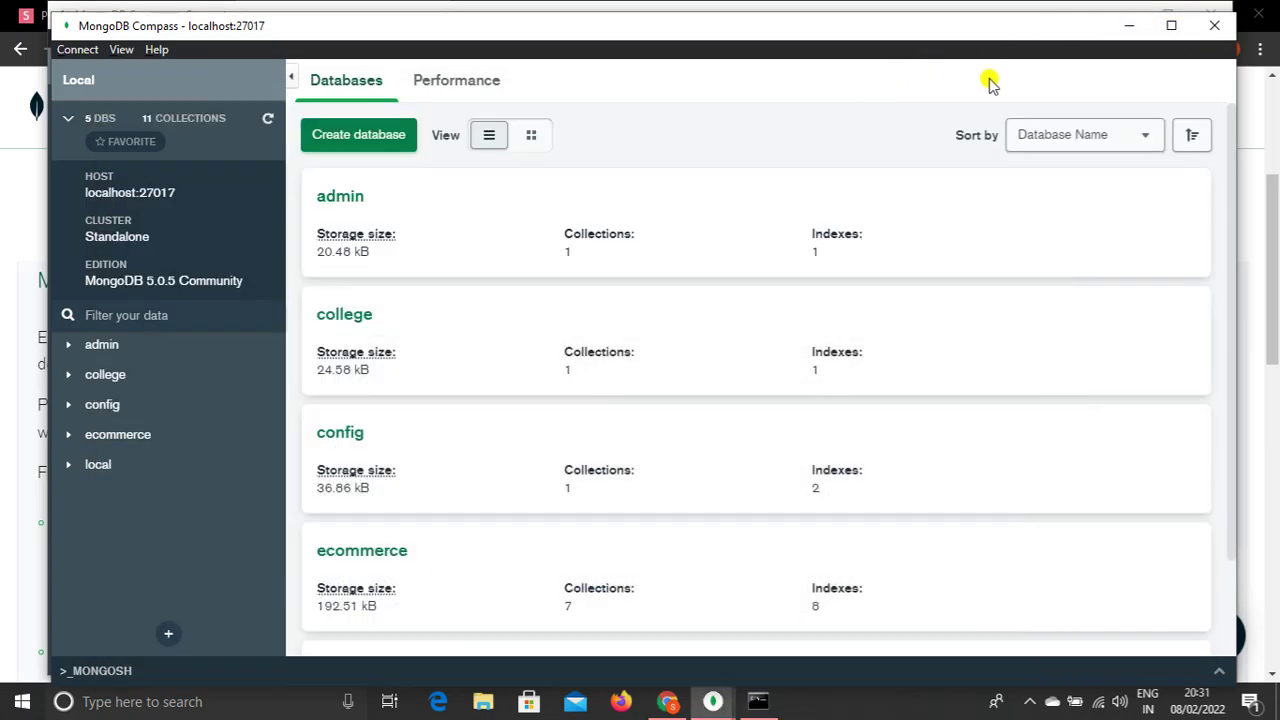
Close and relaunch Compass, switch to individual connection fields, and connect to localhost on port 27017 without authentication.
click(1228, 33)
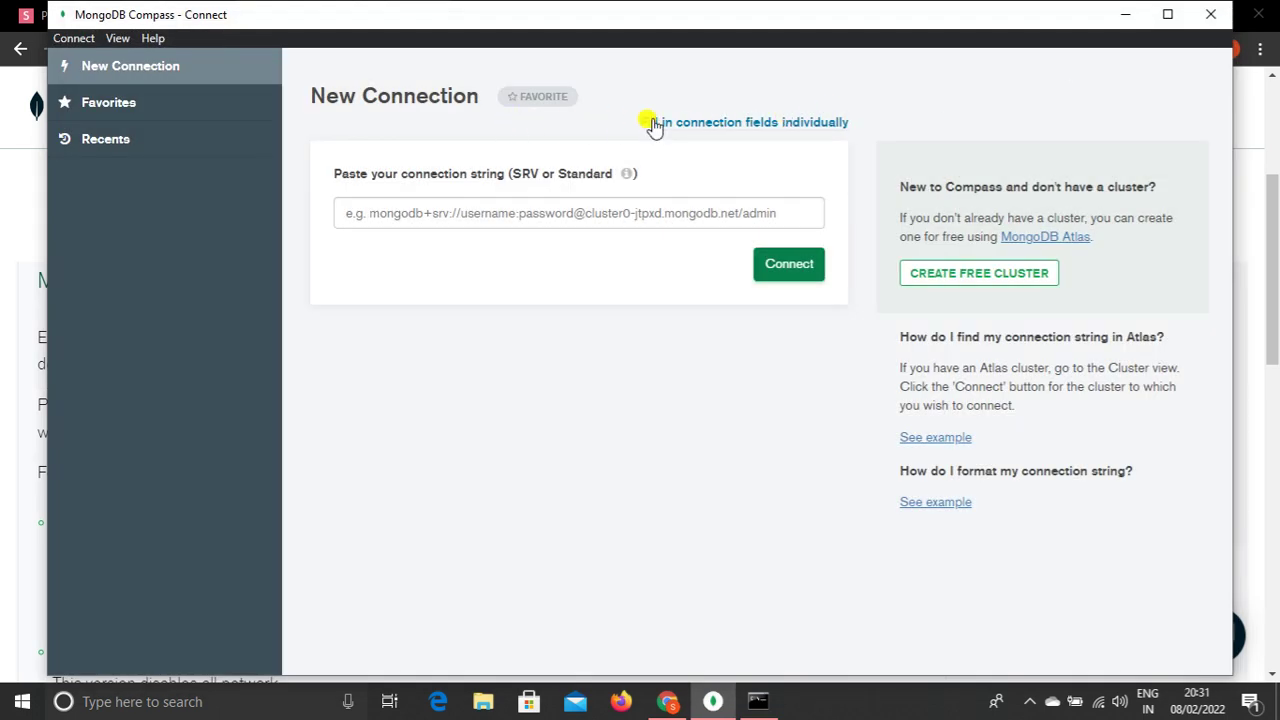
click(670, 122)
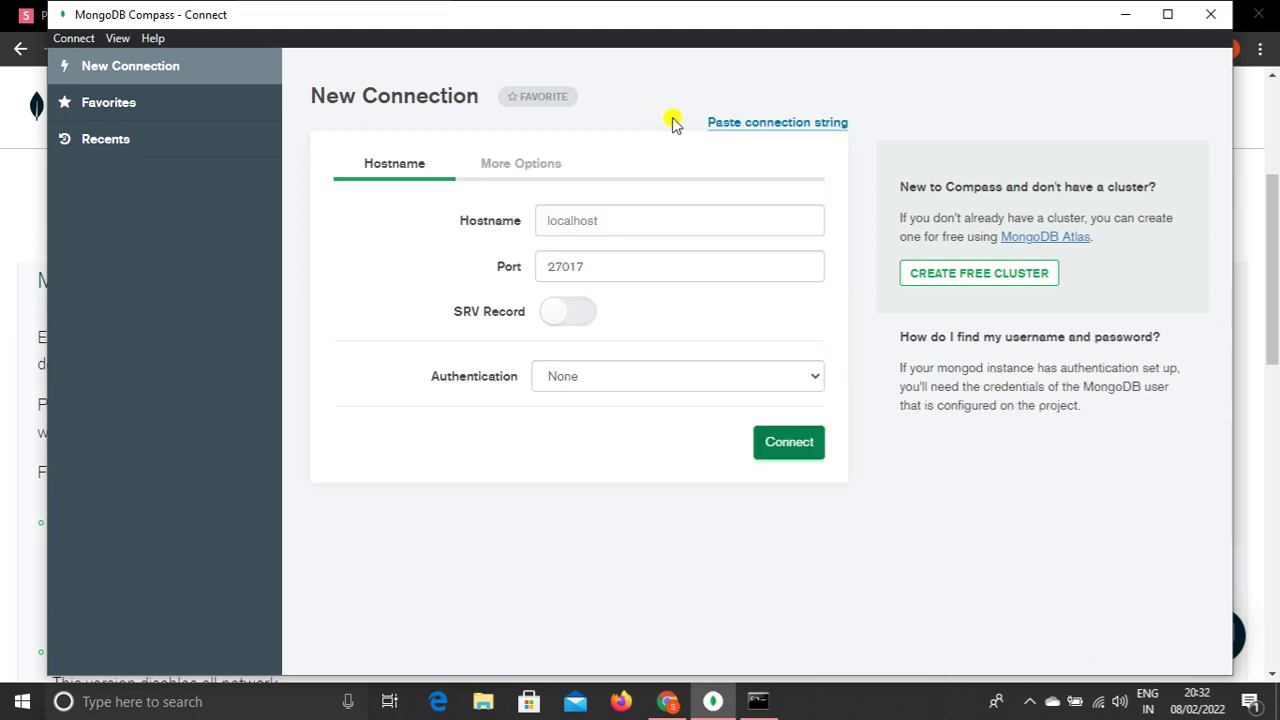
click(790, 444)
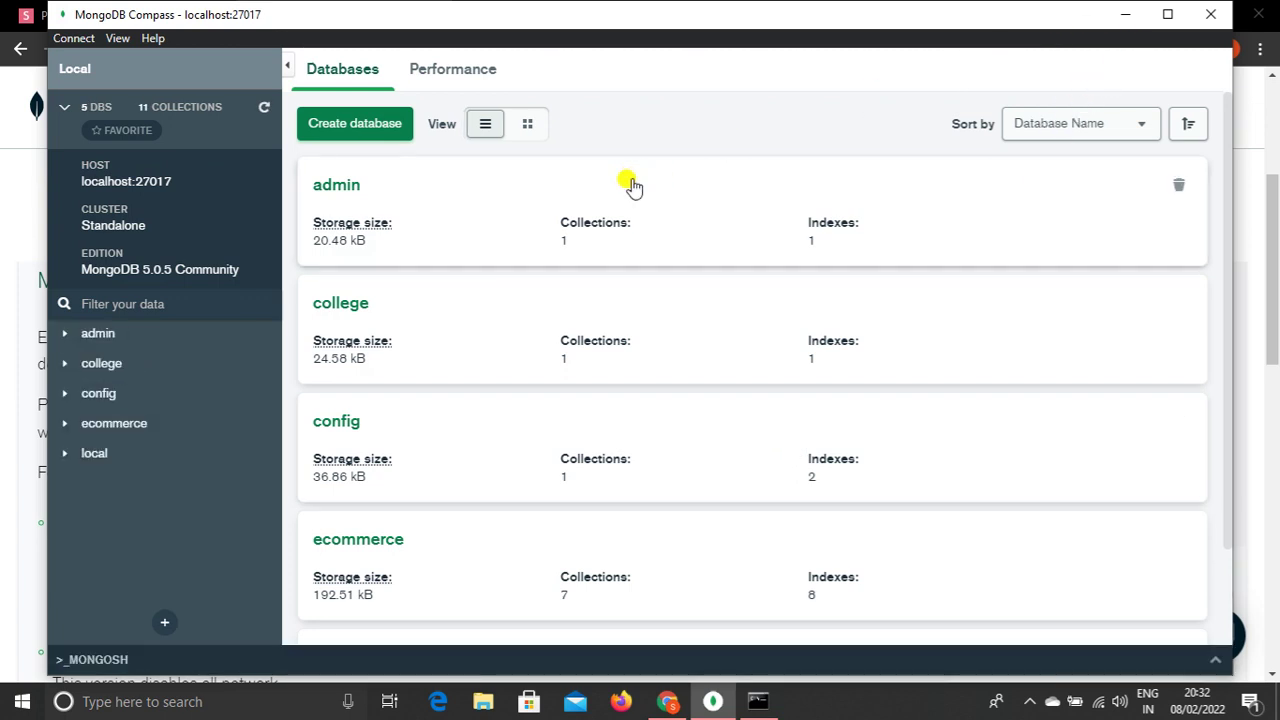
Switch to the Command Prompt window running the mongo shell, close it, and maximize the Compass window.
key(alt+Tab)
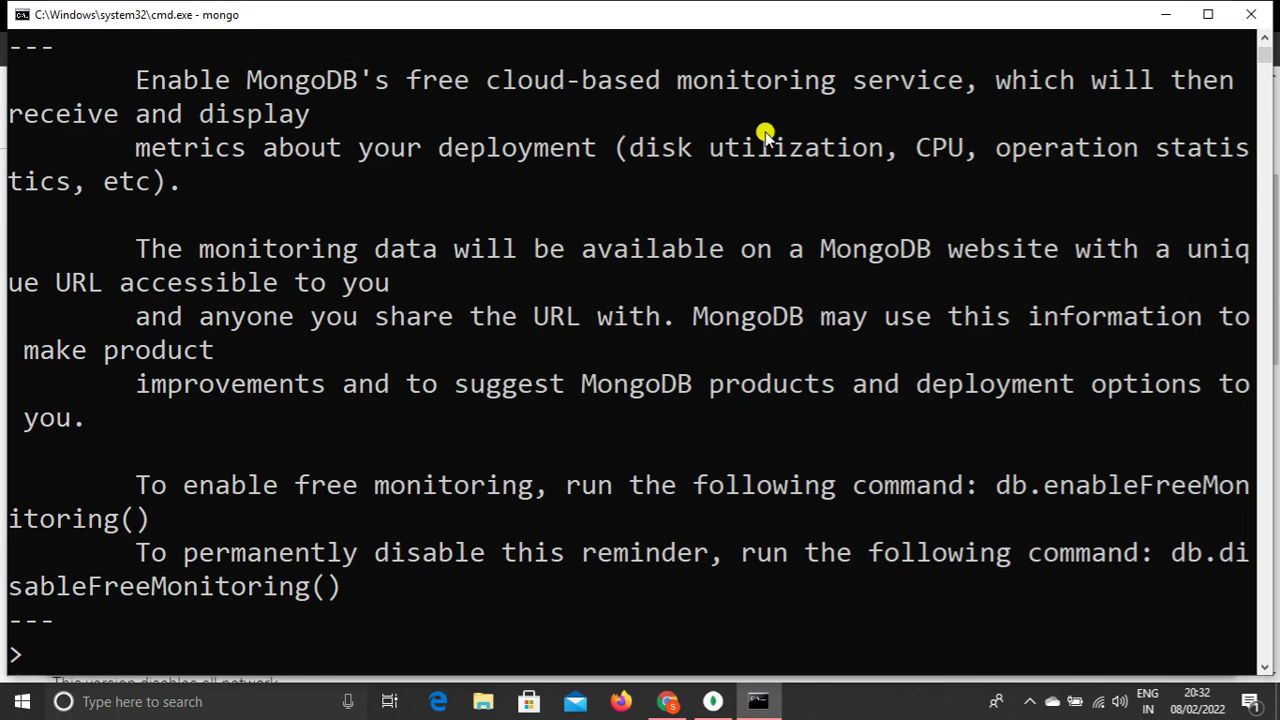
click(1241, 20)
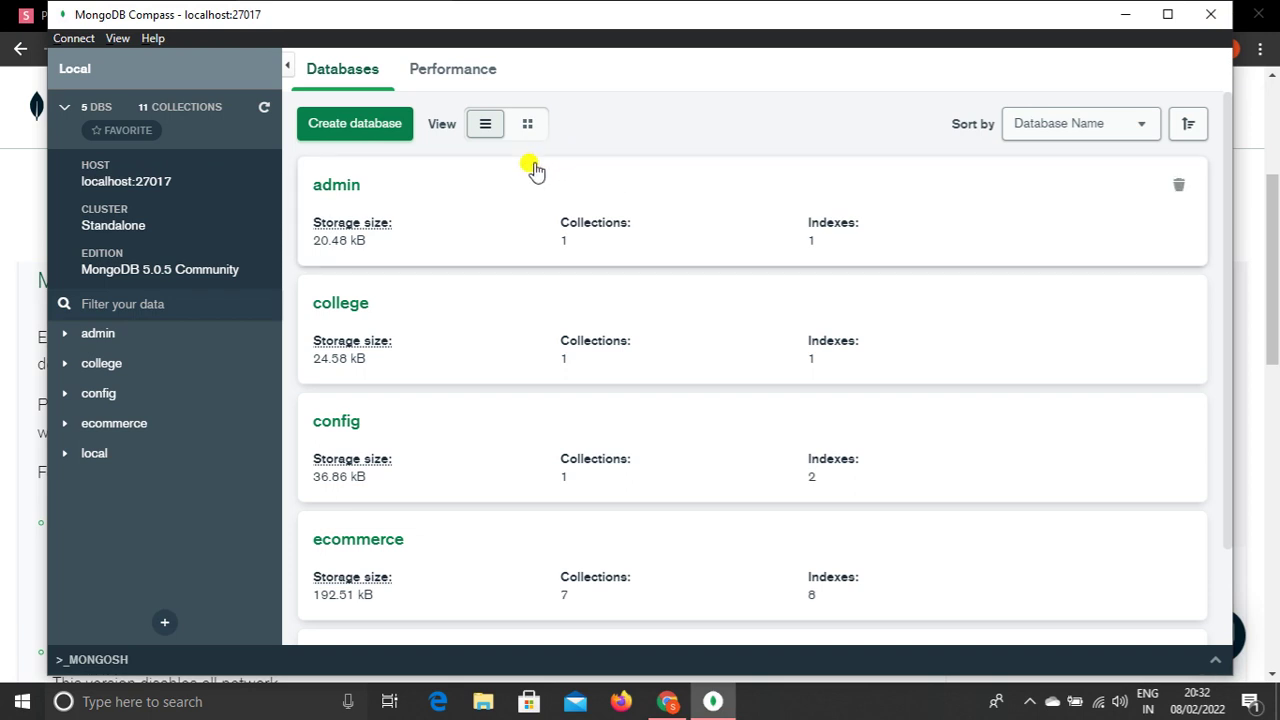
click(1167, 14)
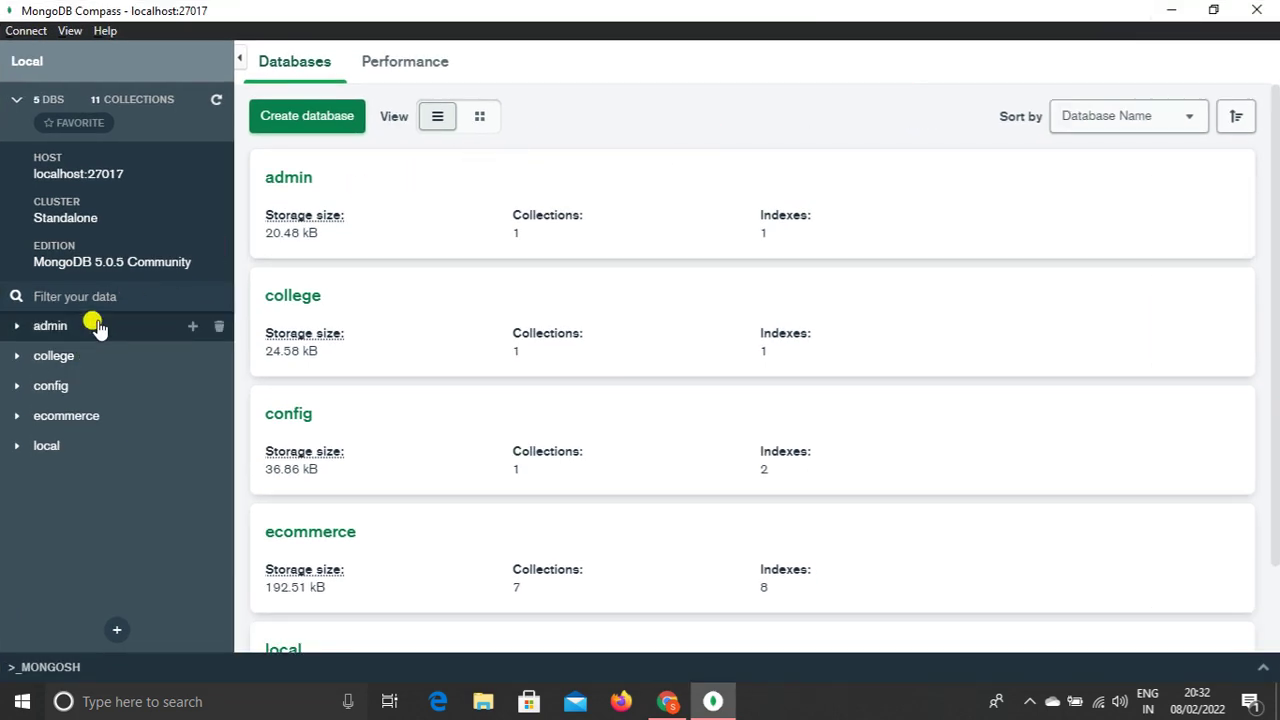
View the collections of the admin and college databases, comparing the grid and list layouts for college.
click(45, 331)
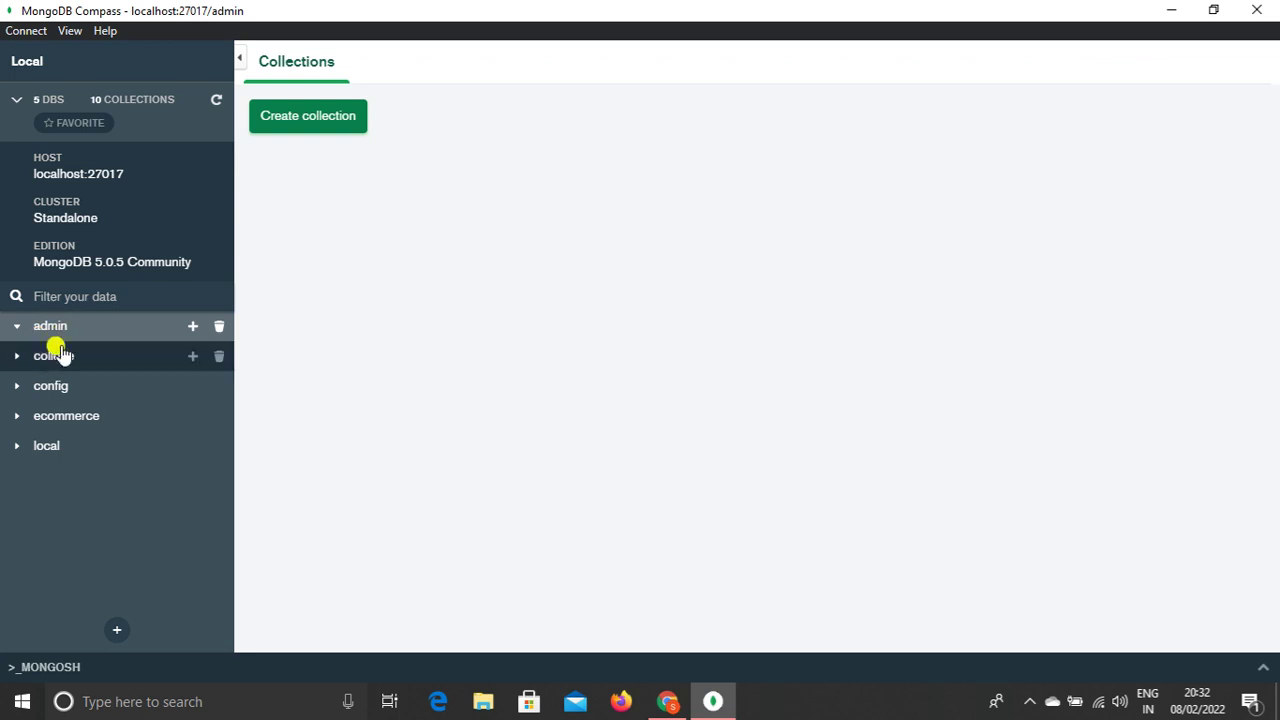
click(54, 362)
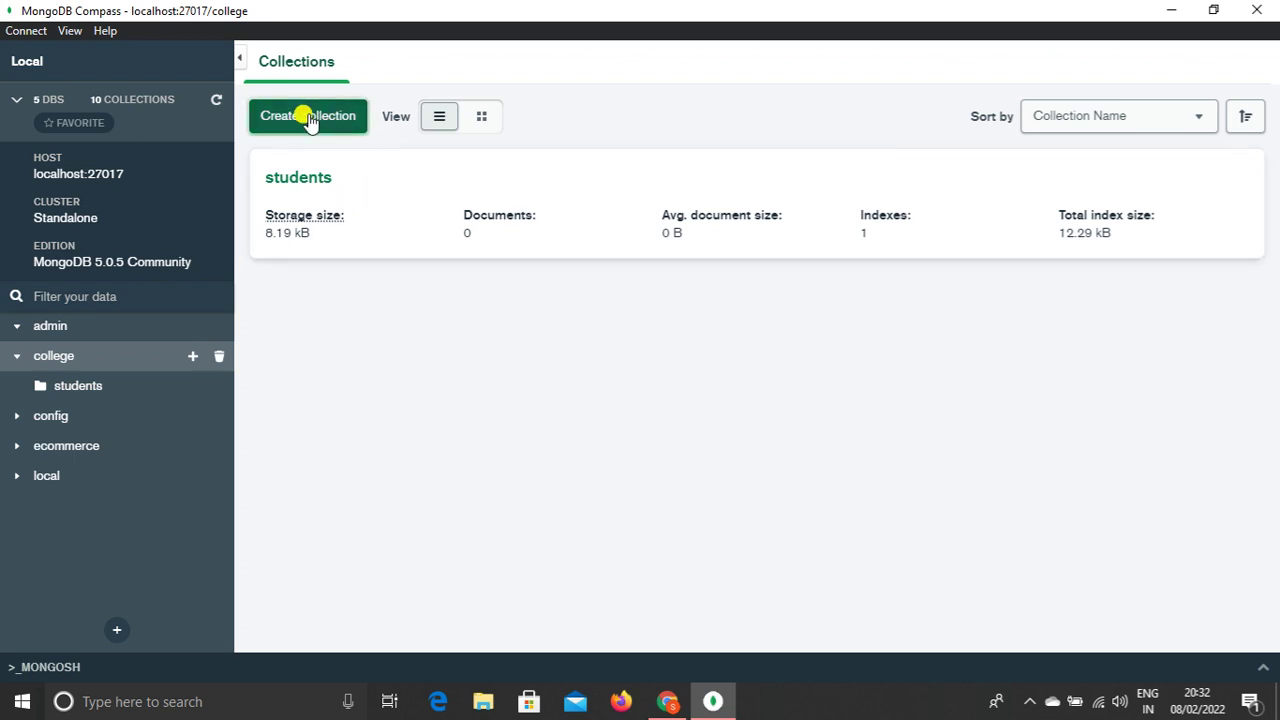
click(482, 118)
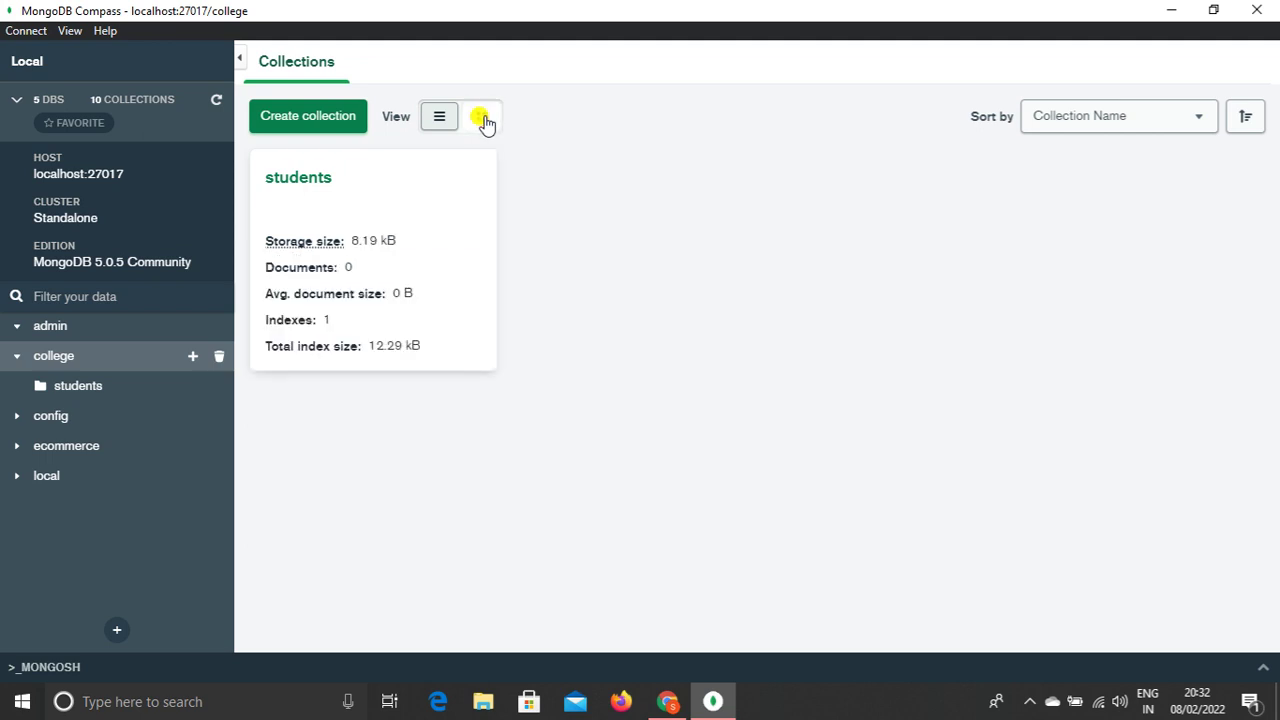
click(440, 120)
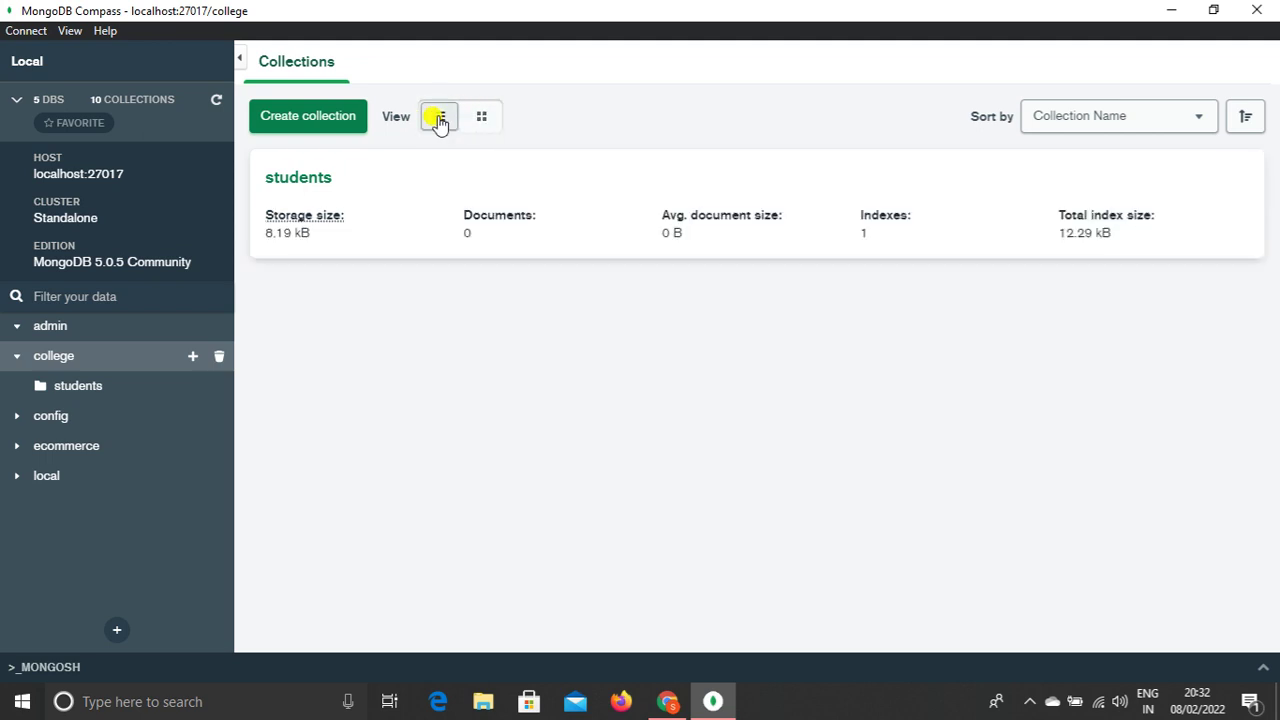
click(484, 120)
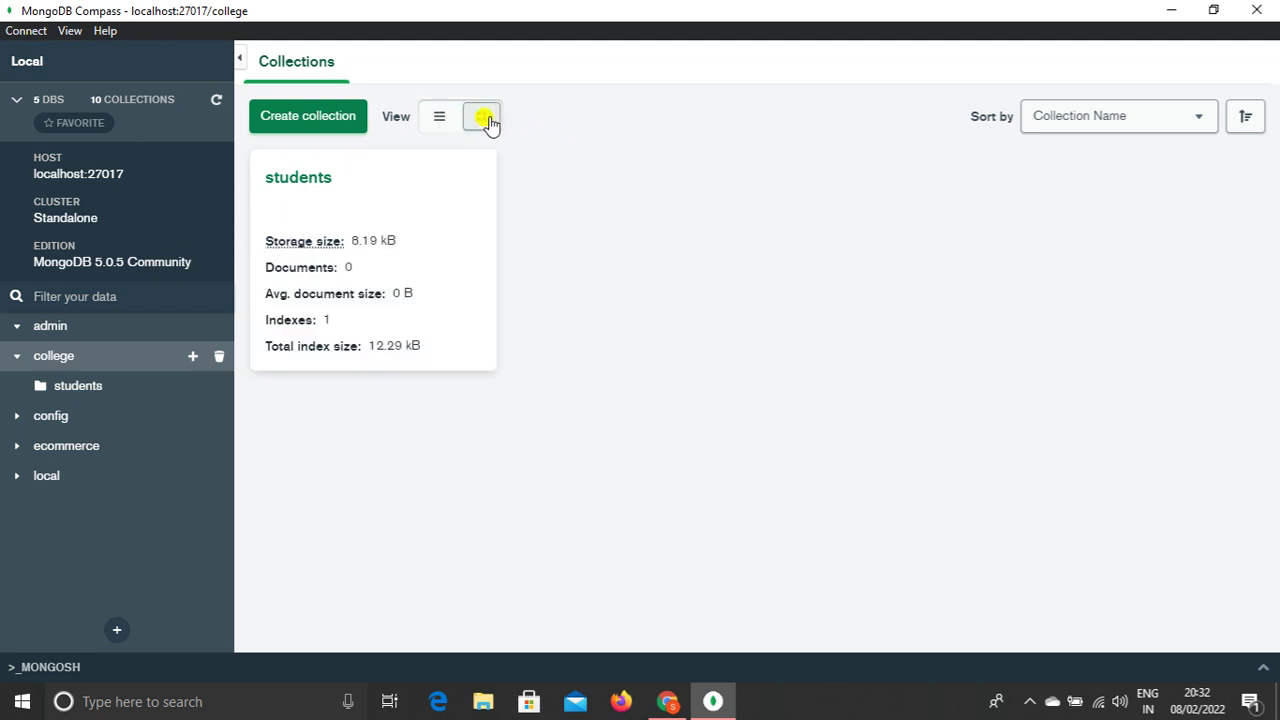
click(440, 118)
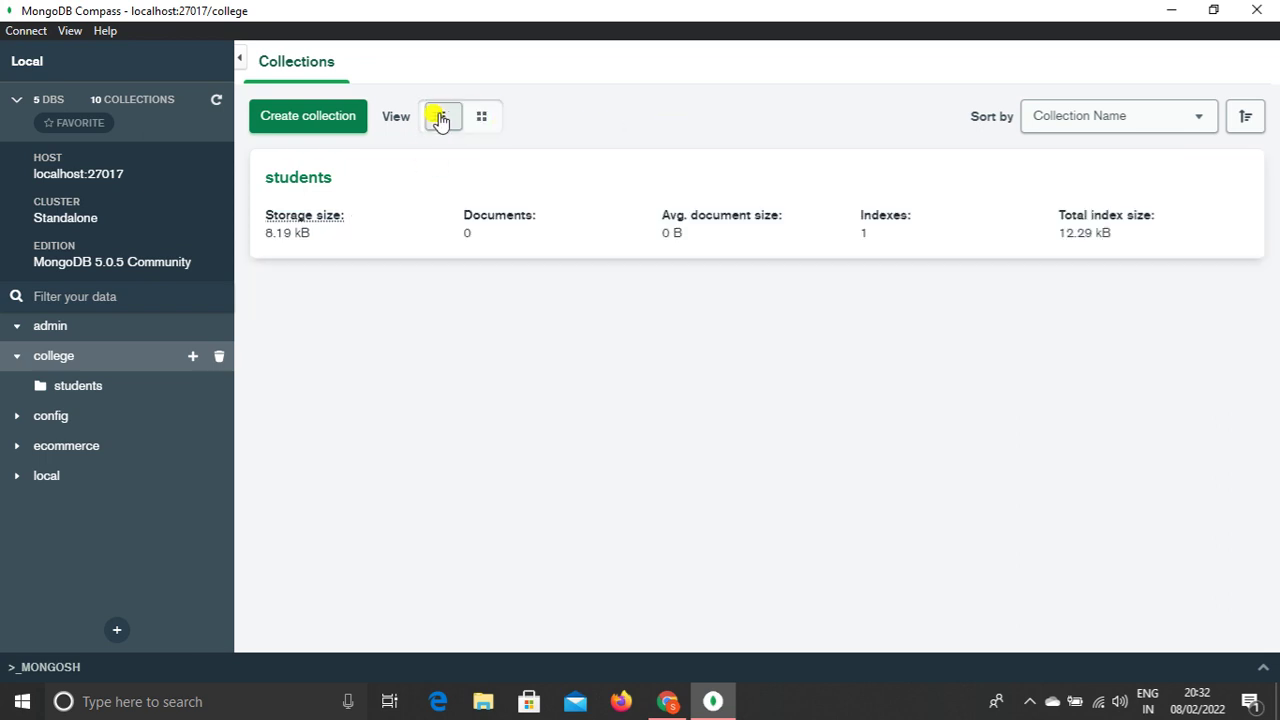
Open the students collection of the college database and look through its Aggregations, Schema, Explain Plan, Indexes, Validation and Documents views.
click(420, 180)
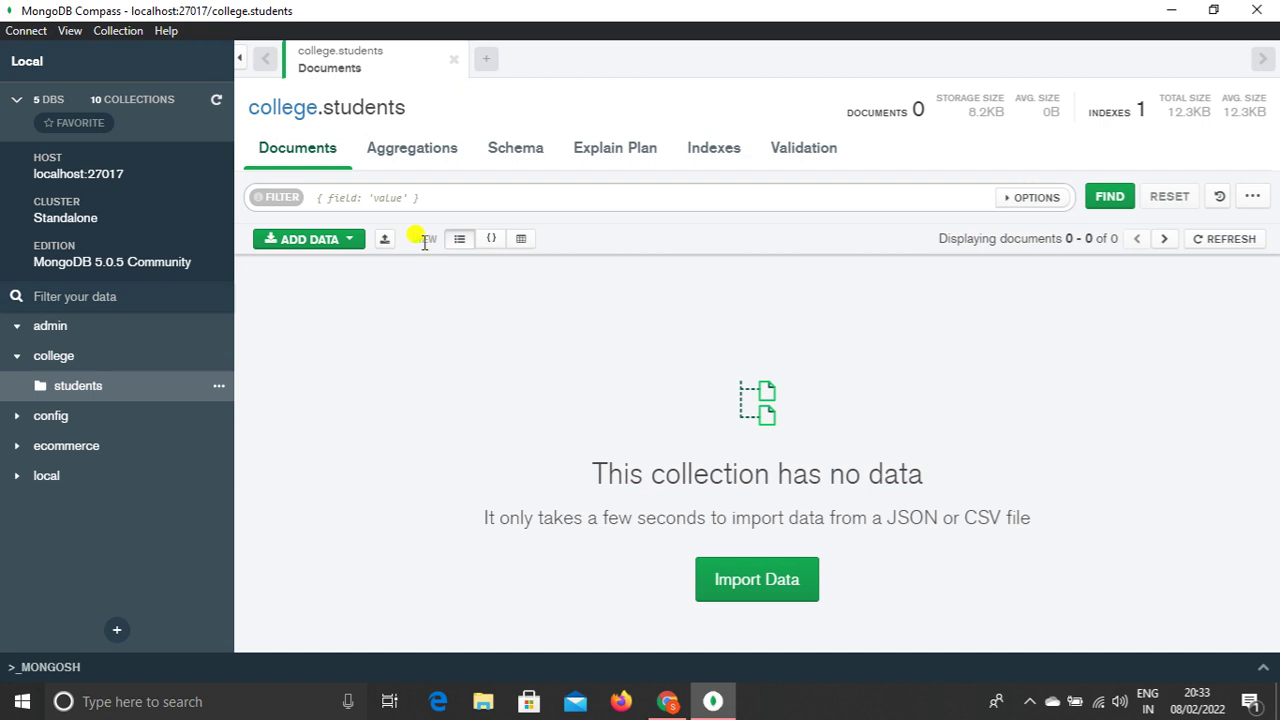
click(409, 152)
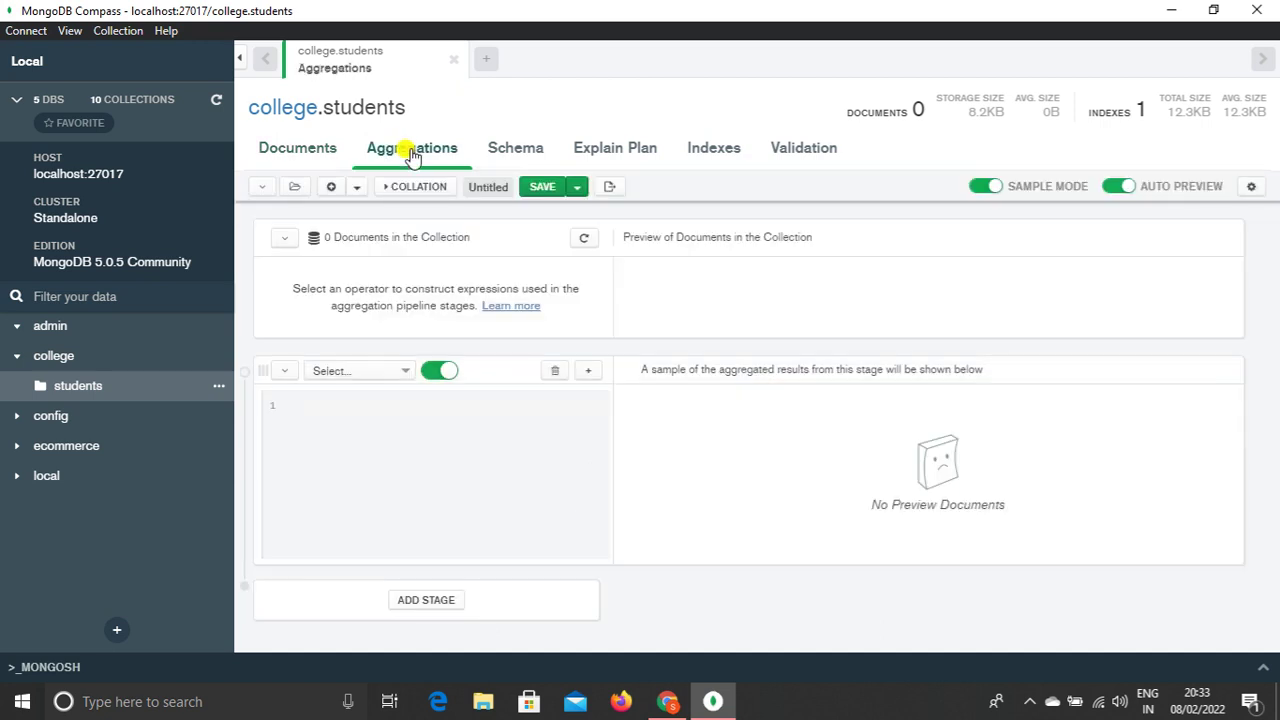
click(518, 149)
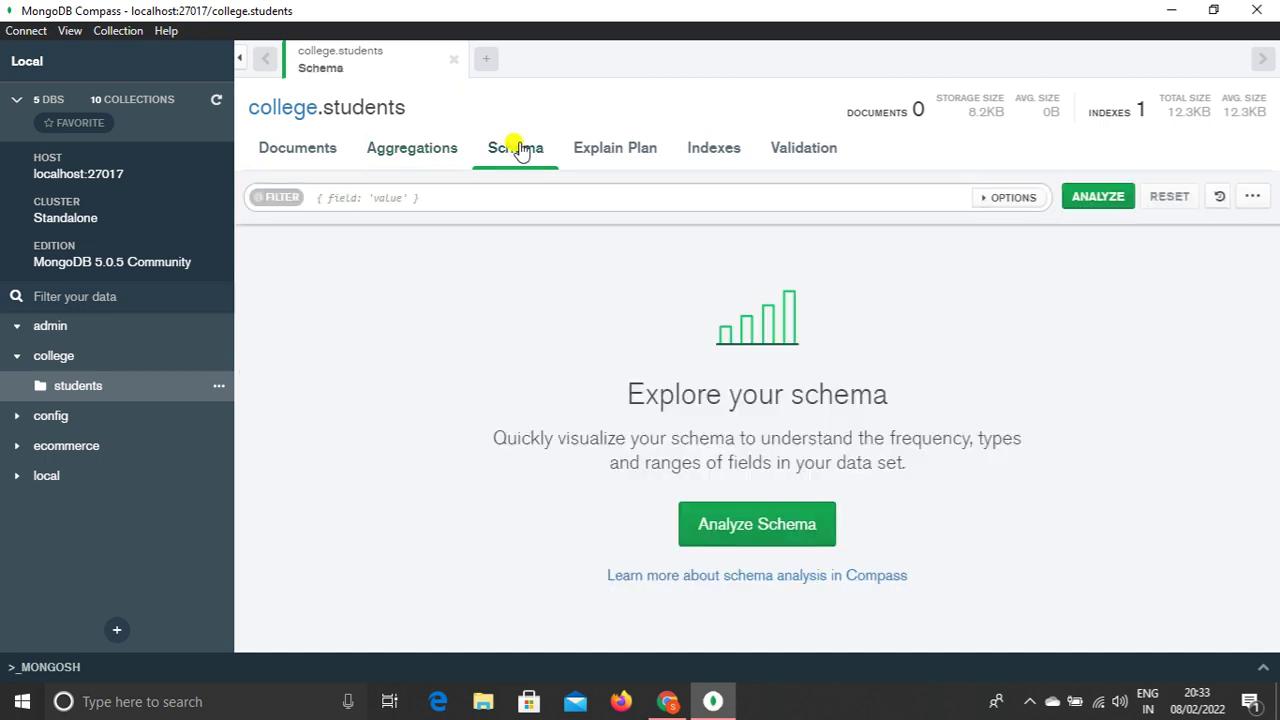
click(606, 148)
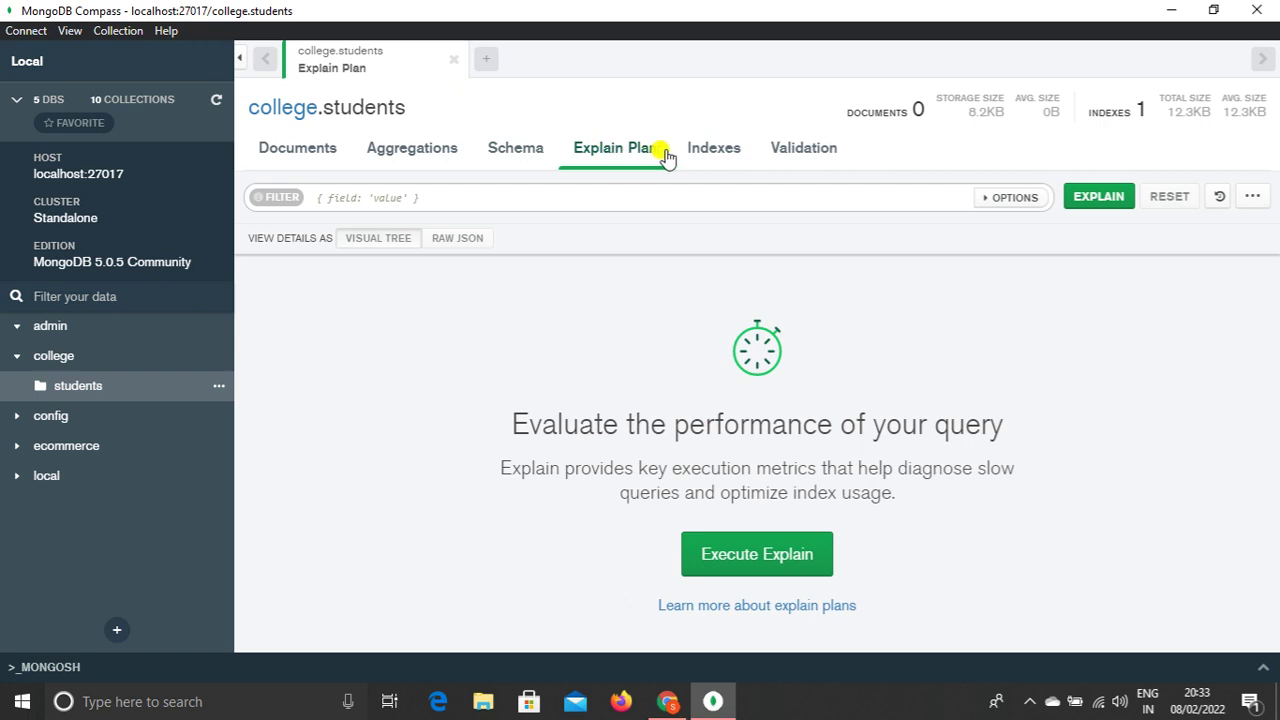
click(714, 150)
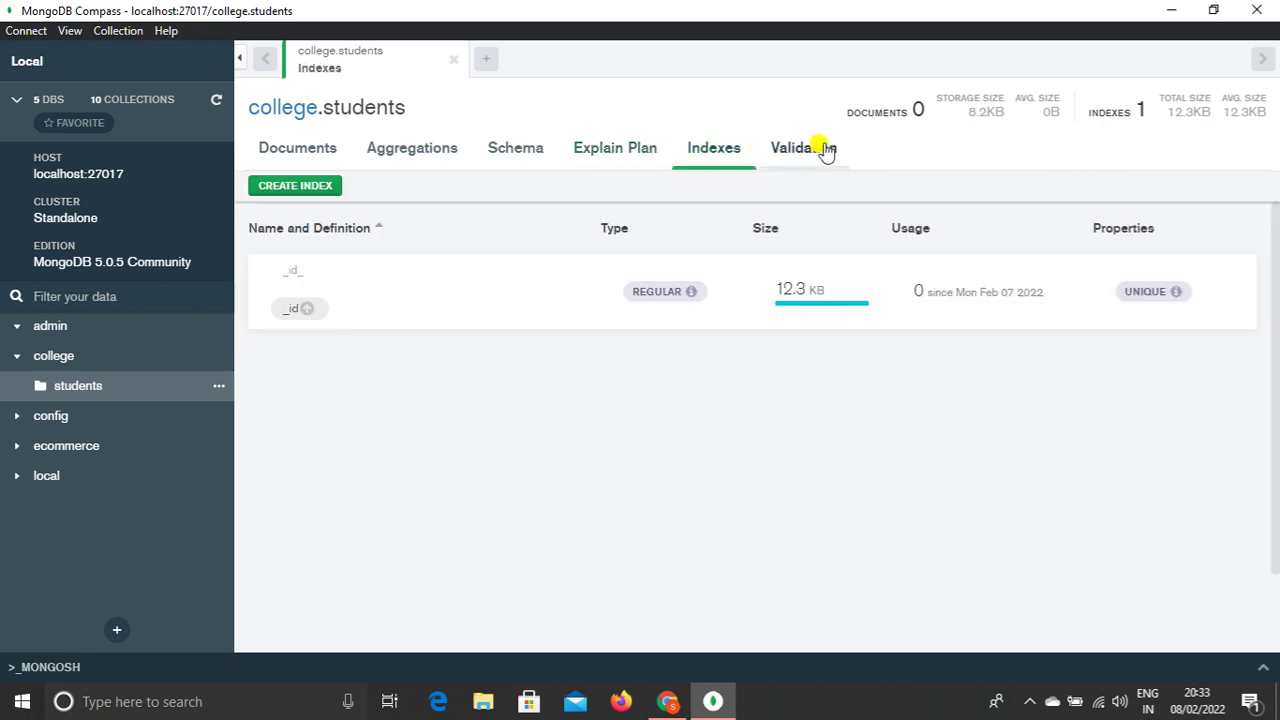
click(823, 150)
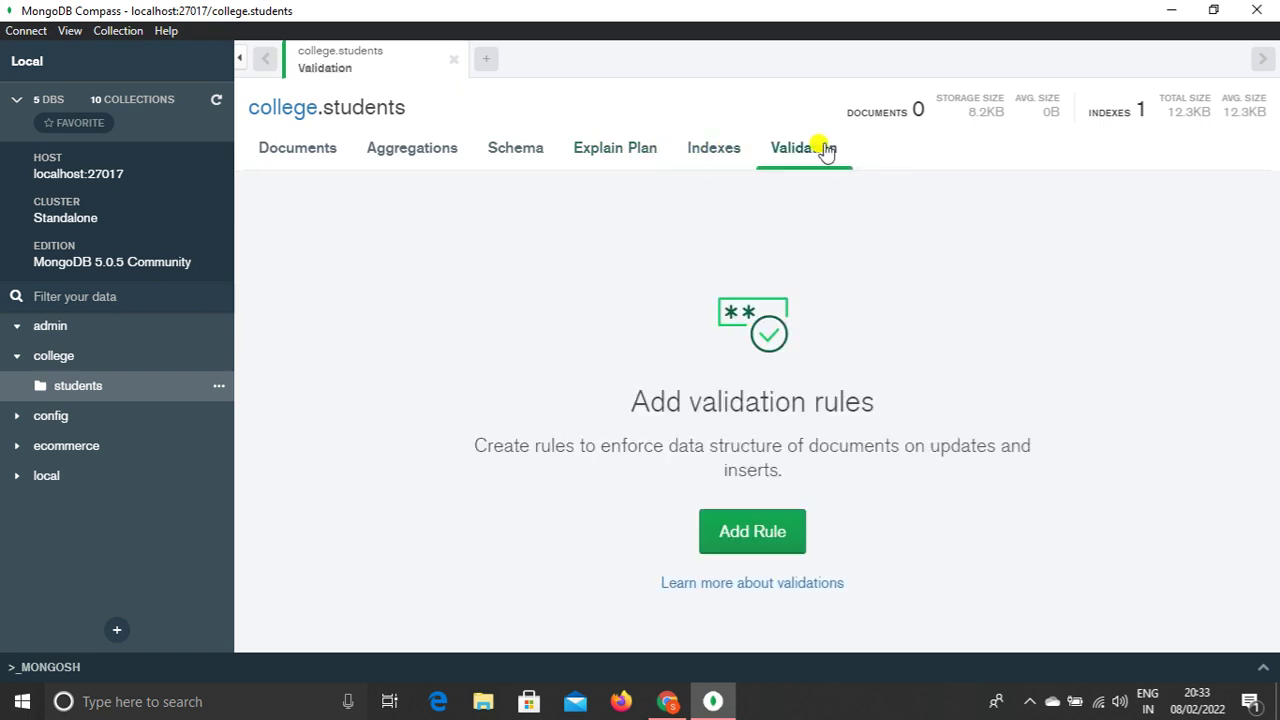
click(299, 155)
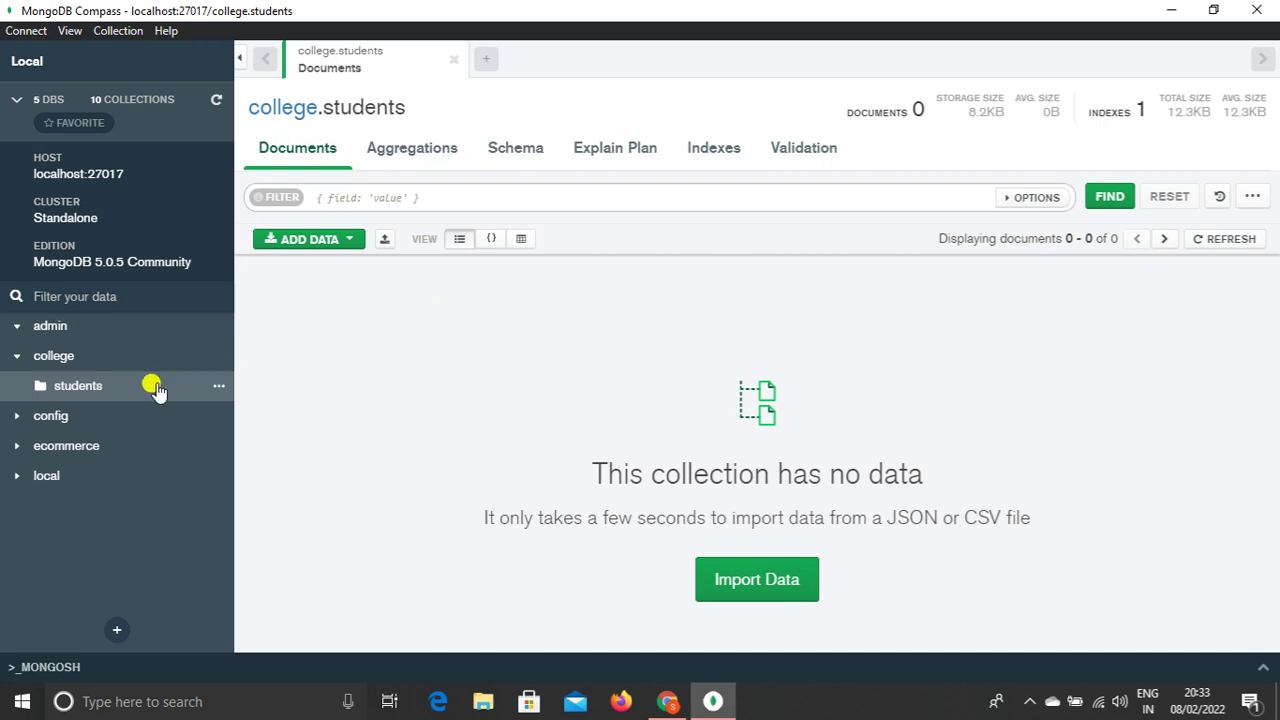
Open the addresses collection of the ecommerce database and expand the address array in its document.
click(104, 444)
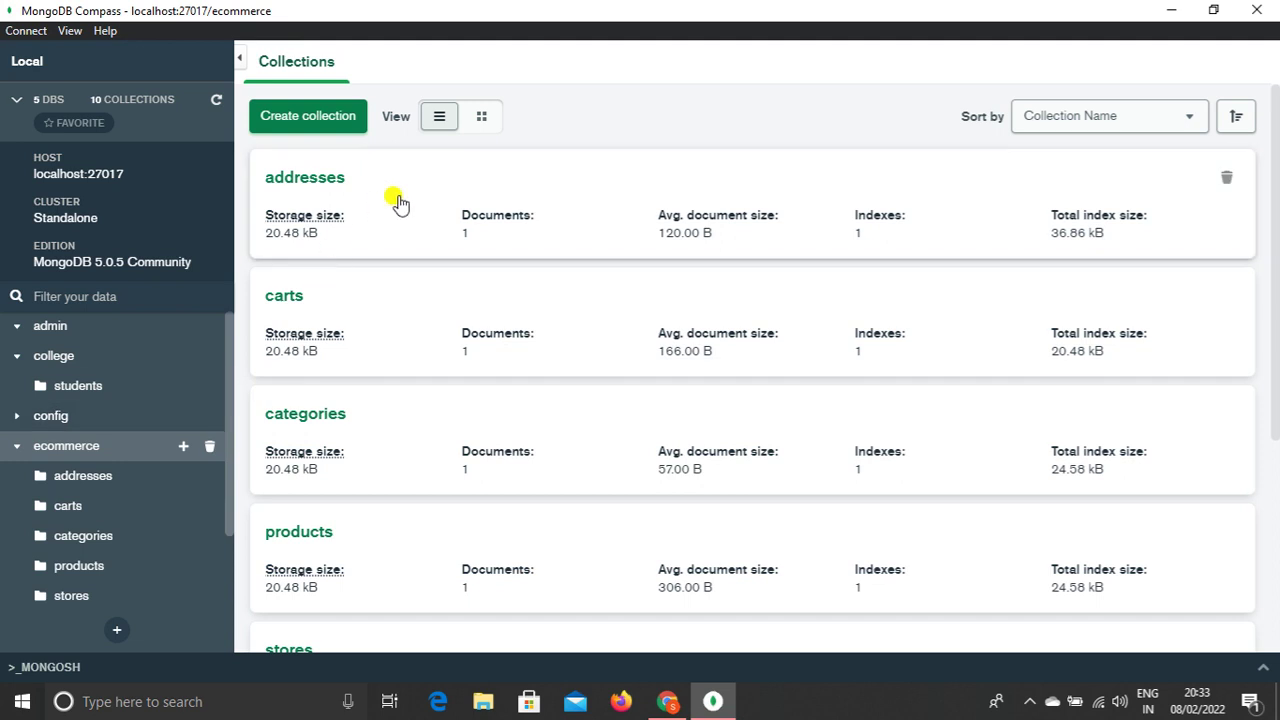
click(428, 179)
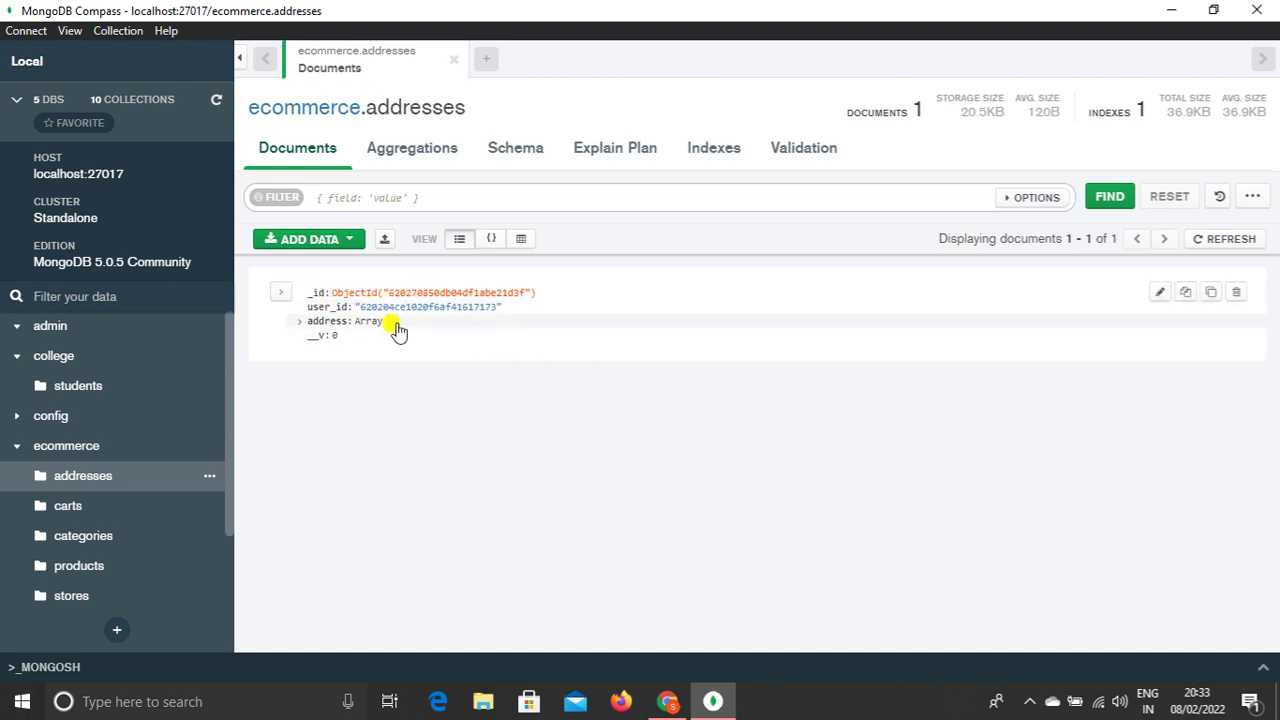
click(298, 321)
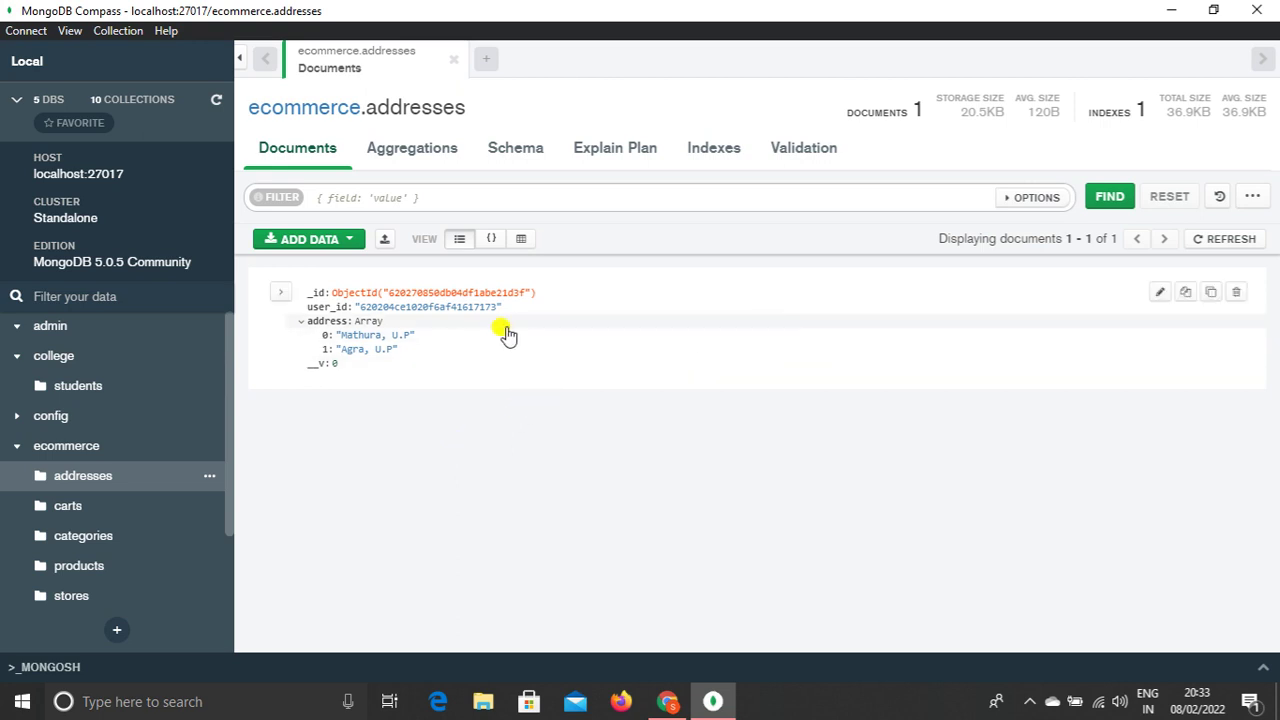
double_click(552, 327)
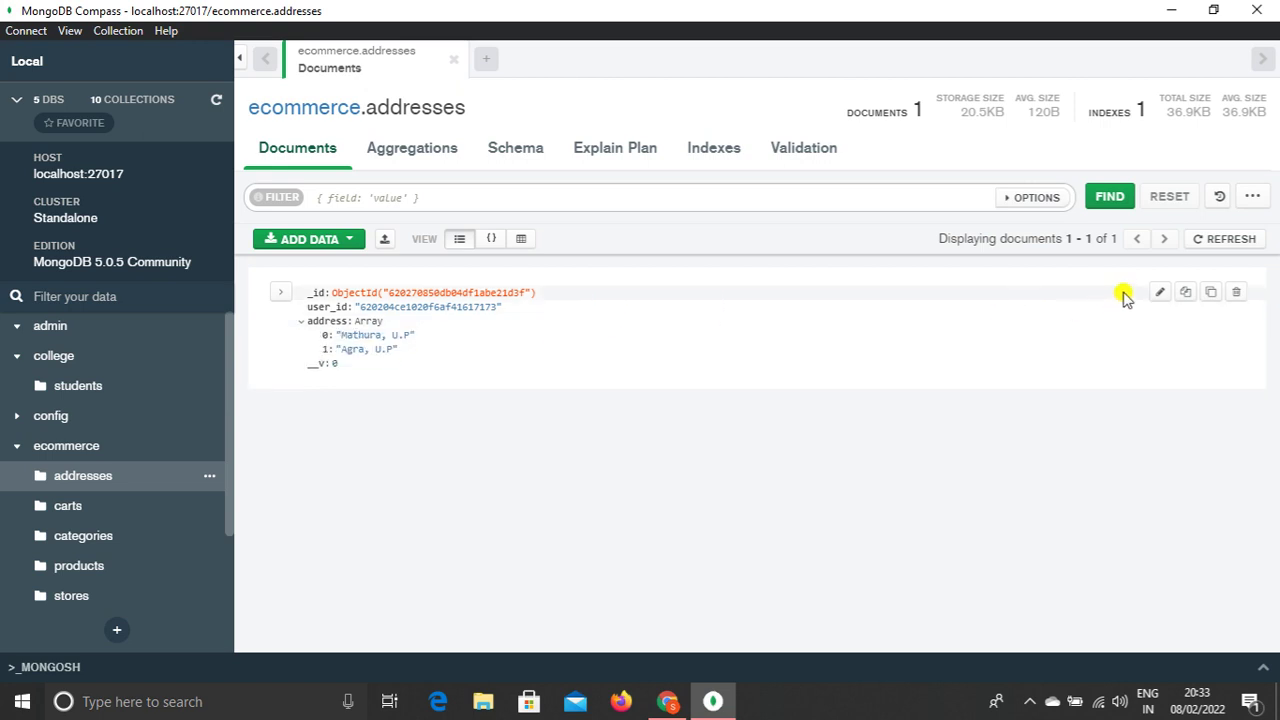
Try to update the addresses document in edit mode without changing any field or type, and cancel the editing.
click(1159, 292)
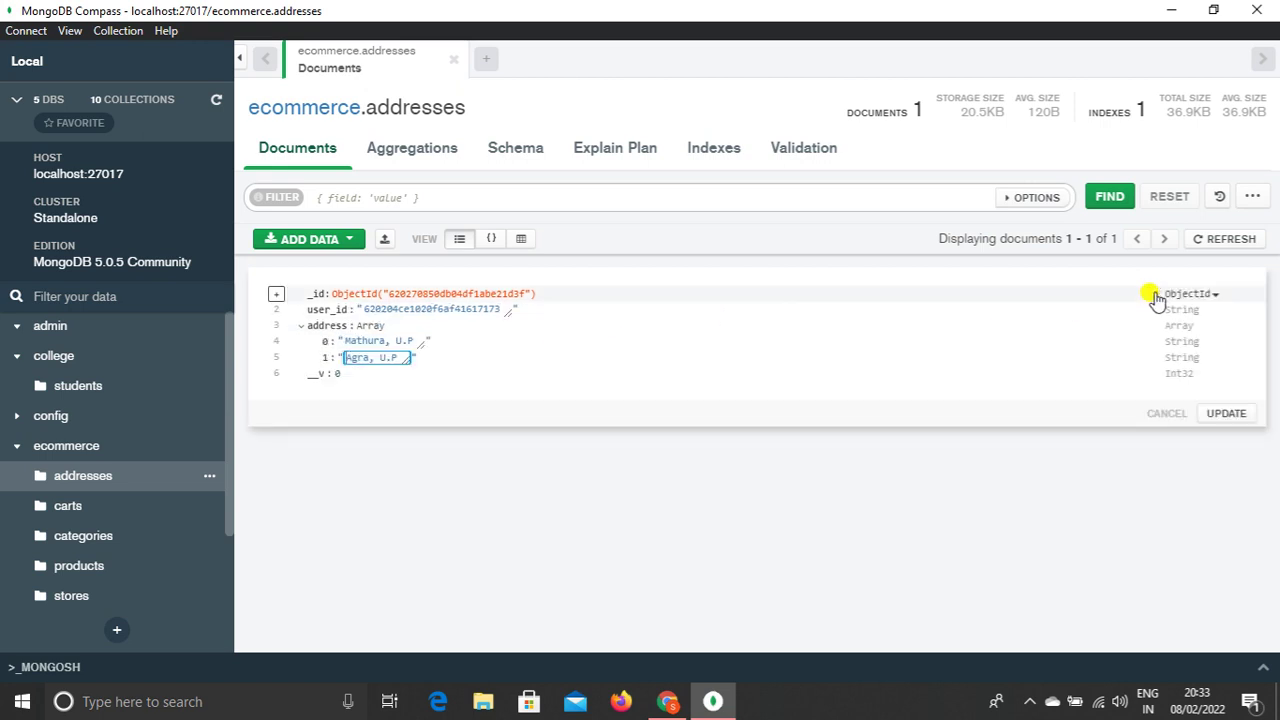
click(1176, 359)
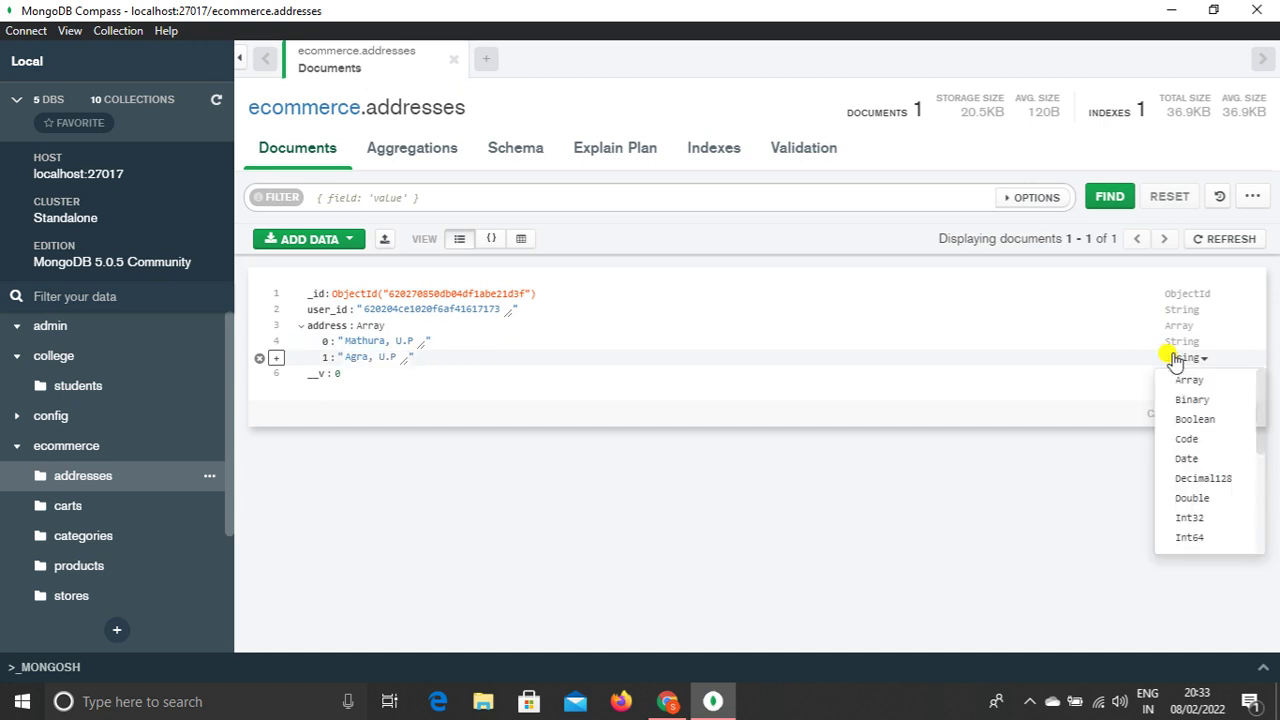
click(1120, 446)
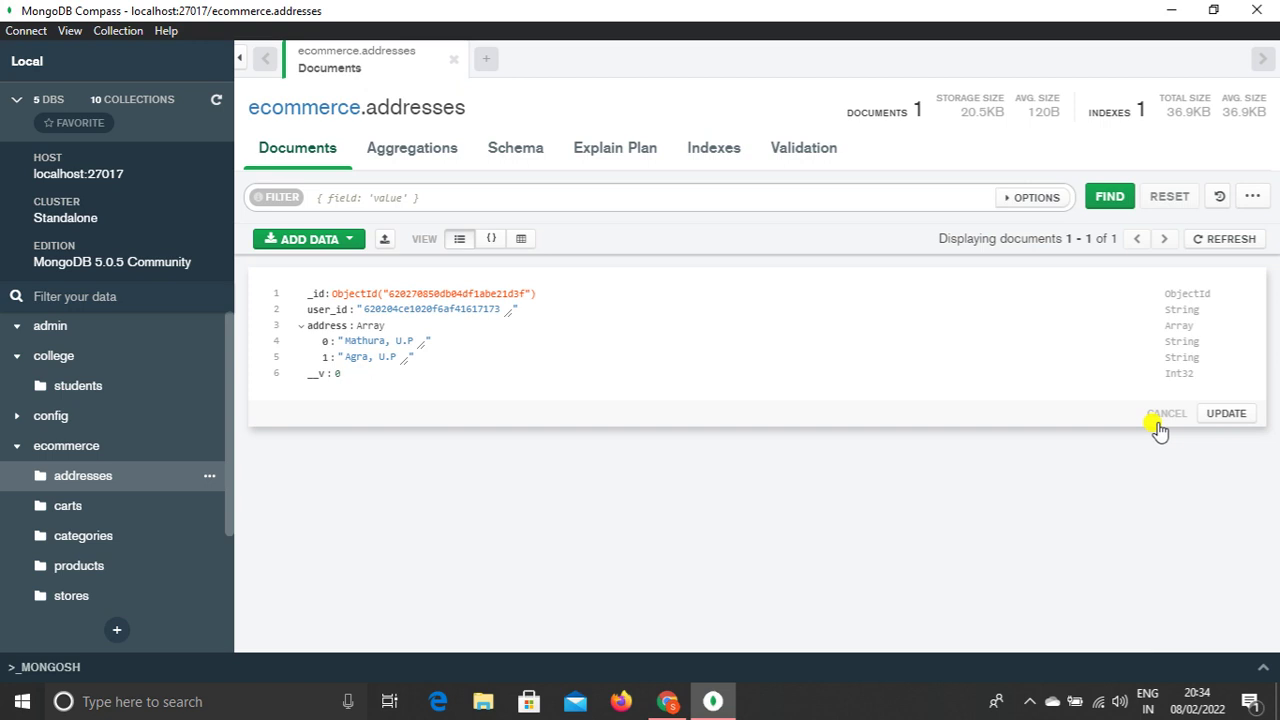
click(1226, 414)
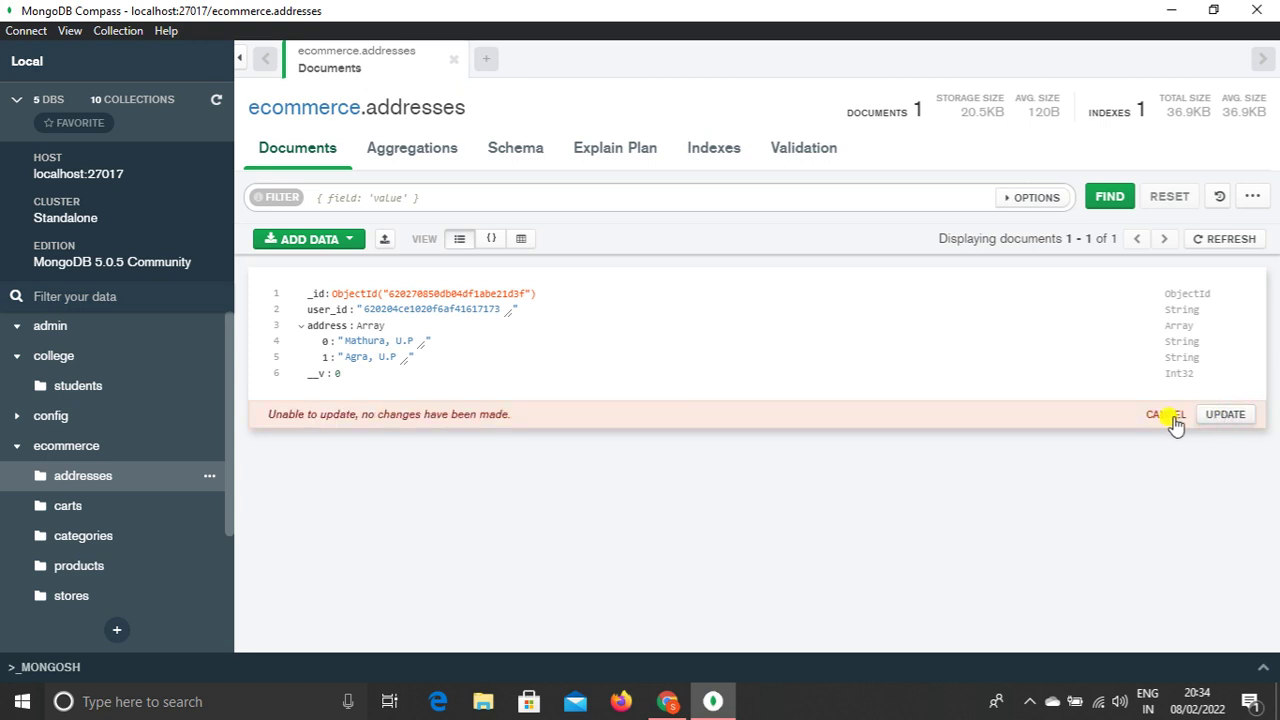
click(1170, 418)
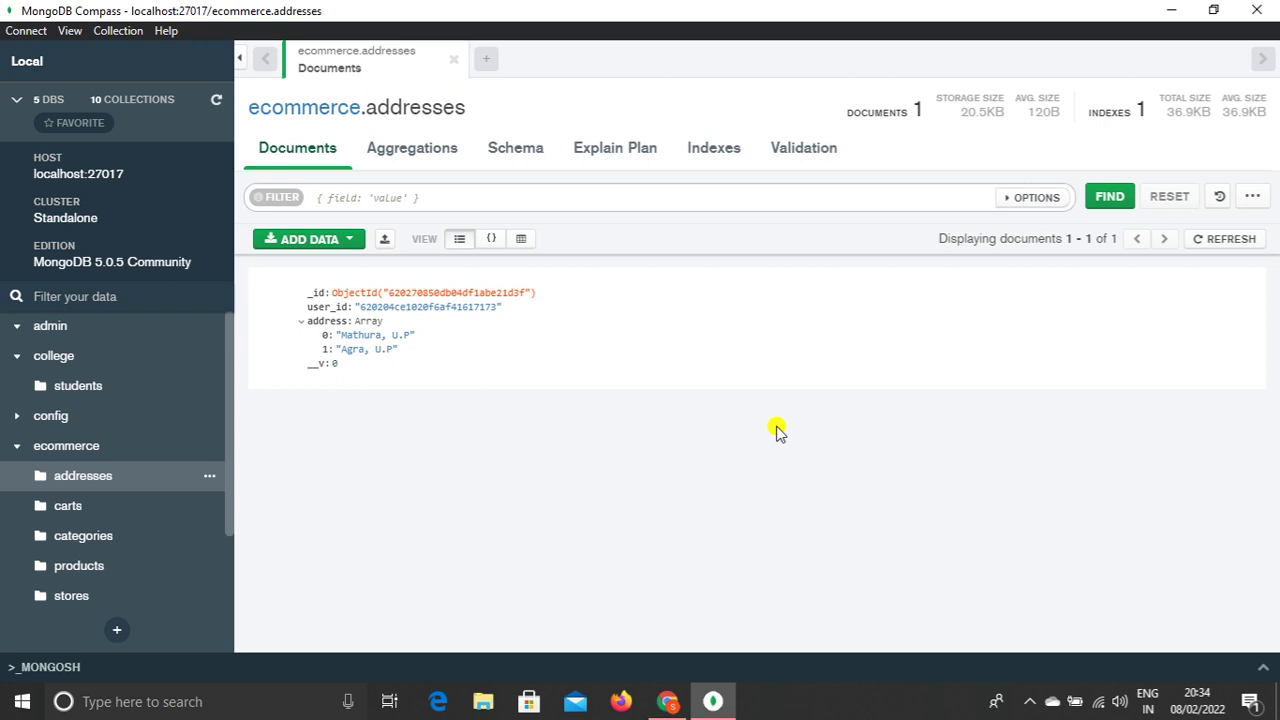
Return to the college database's collections, switch to the slides.com presentation in Chrome and advance it to the closing slide.
click(108, 358)
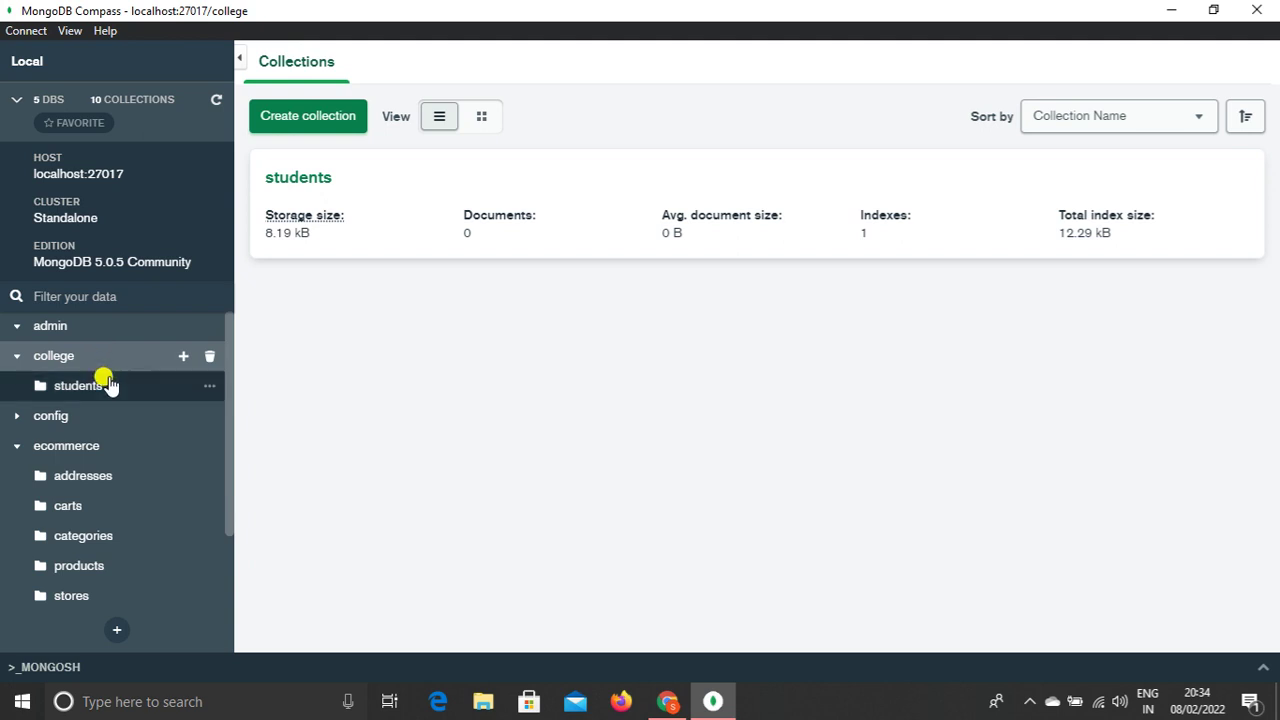
key(alt+Tab)
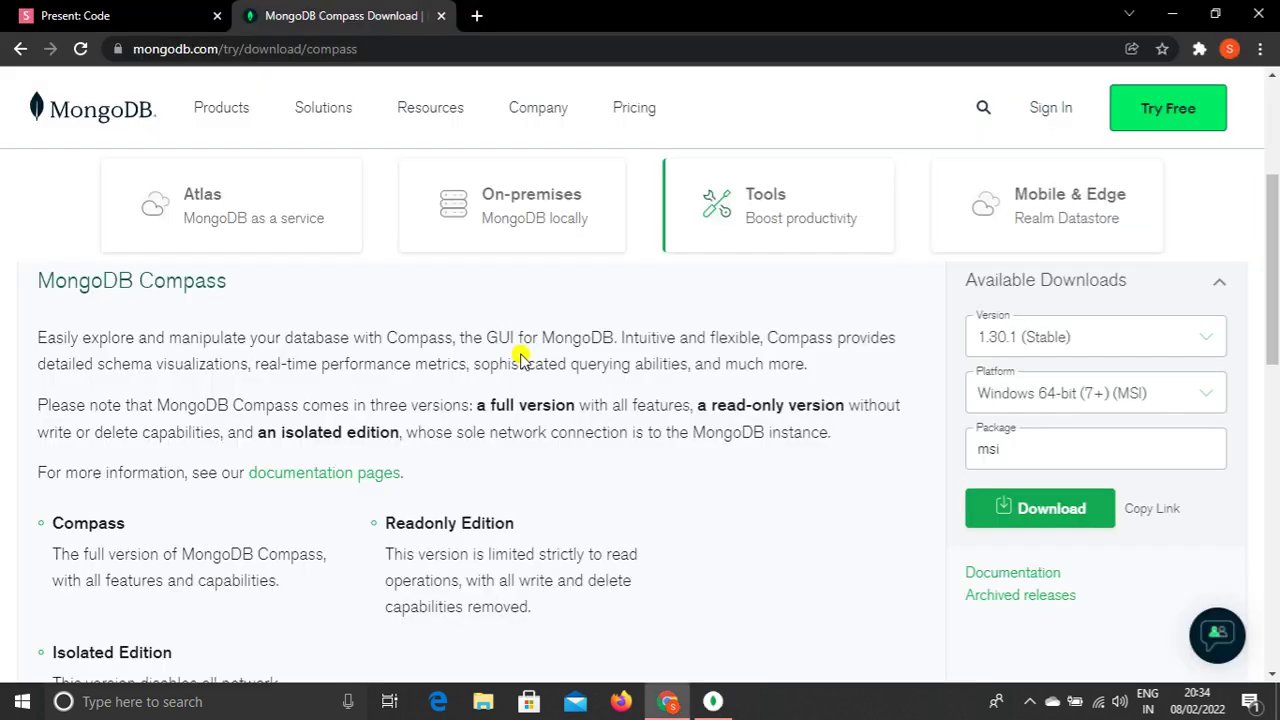
click(160, 12)
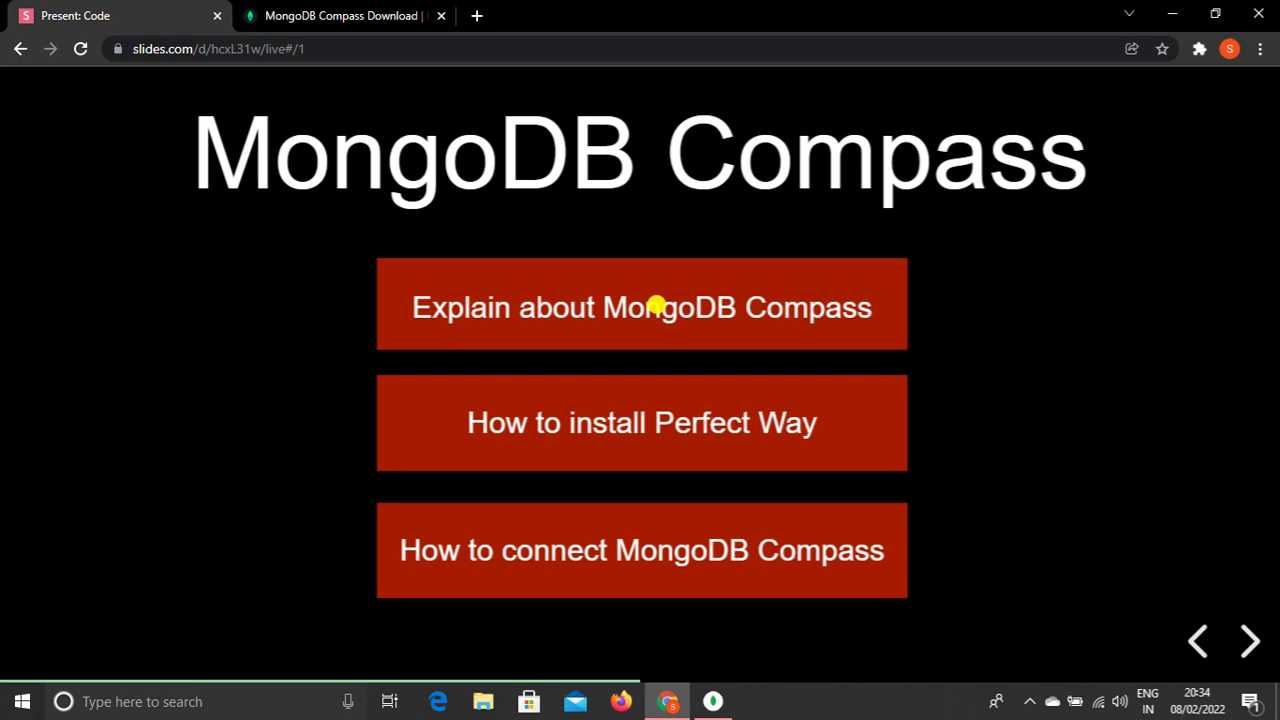
click(655, 305)
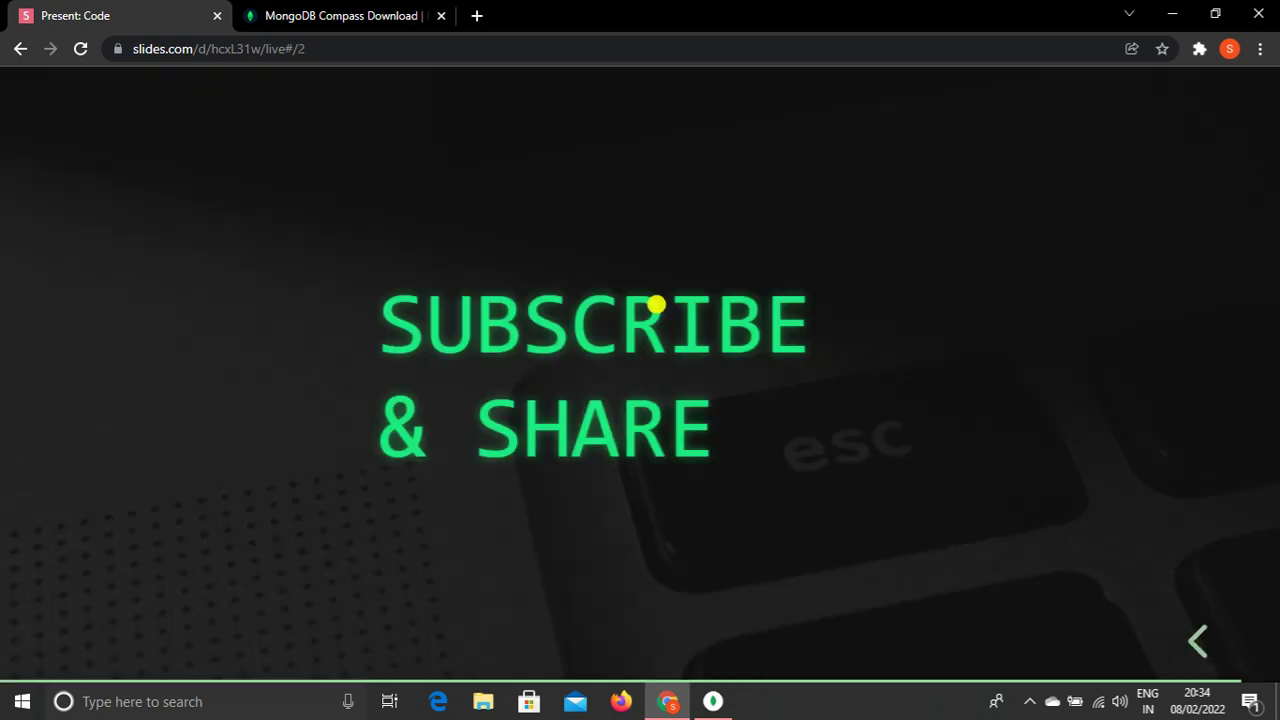